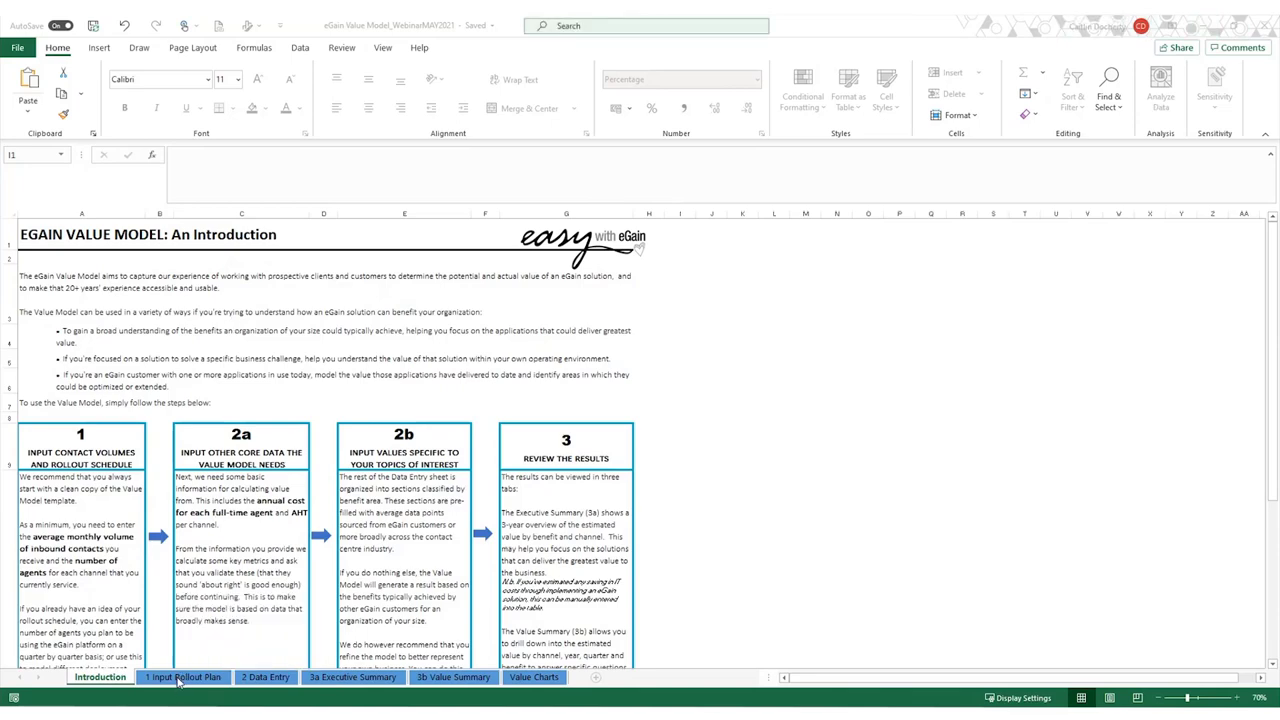
Step: Examine the Contact Volume, Agent Numbers and Knowledge+AI tables on the 1 Input Rollout Plan sheet, including the optional quarterly variance range
click(181, 677)
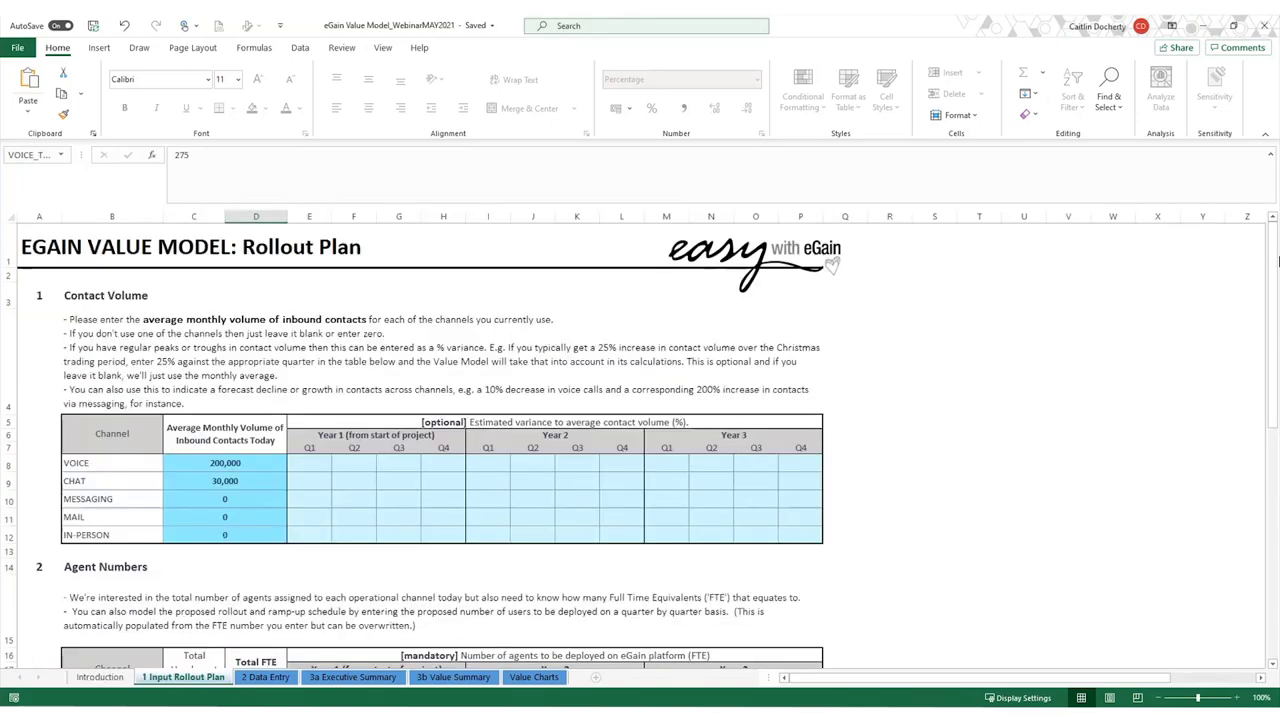
drag(1275, 300, 1277, 322)
scroll(748, 229, up, 2)
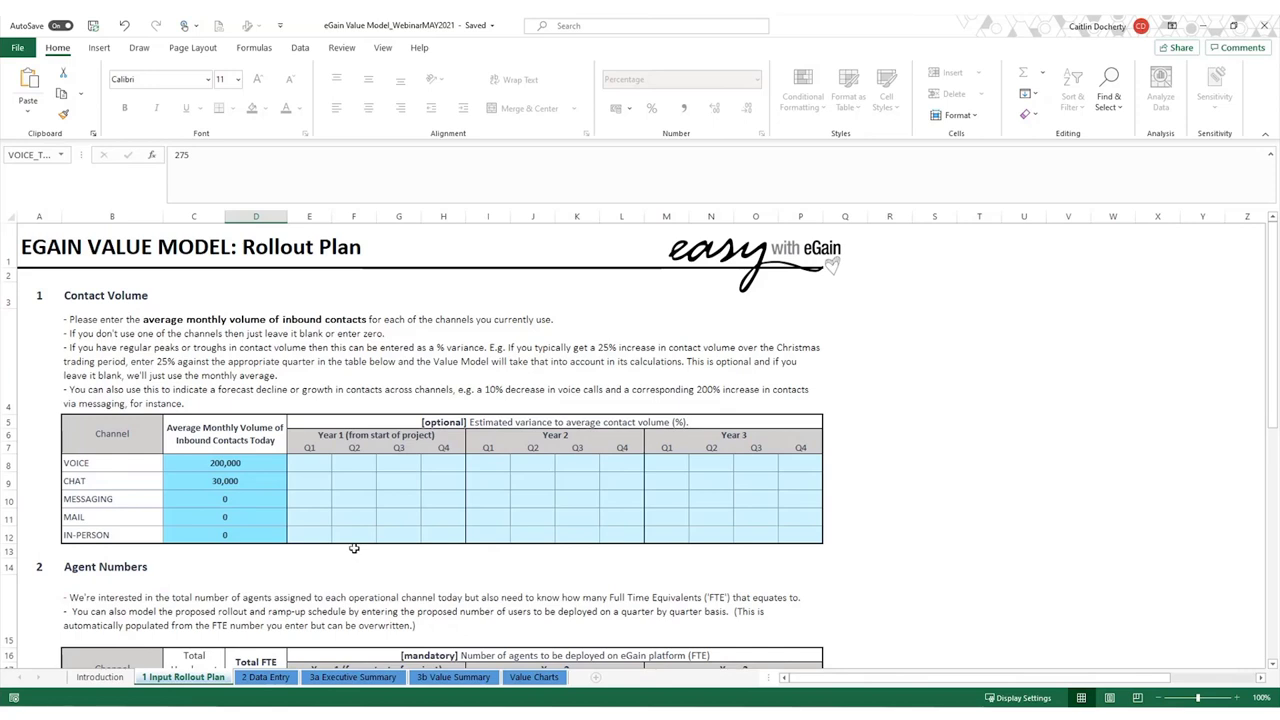
drag(309, 463, 802, 531)
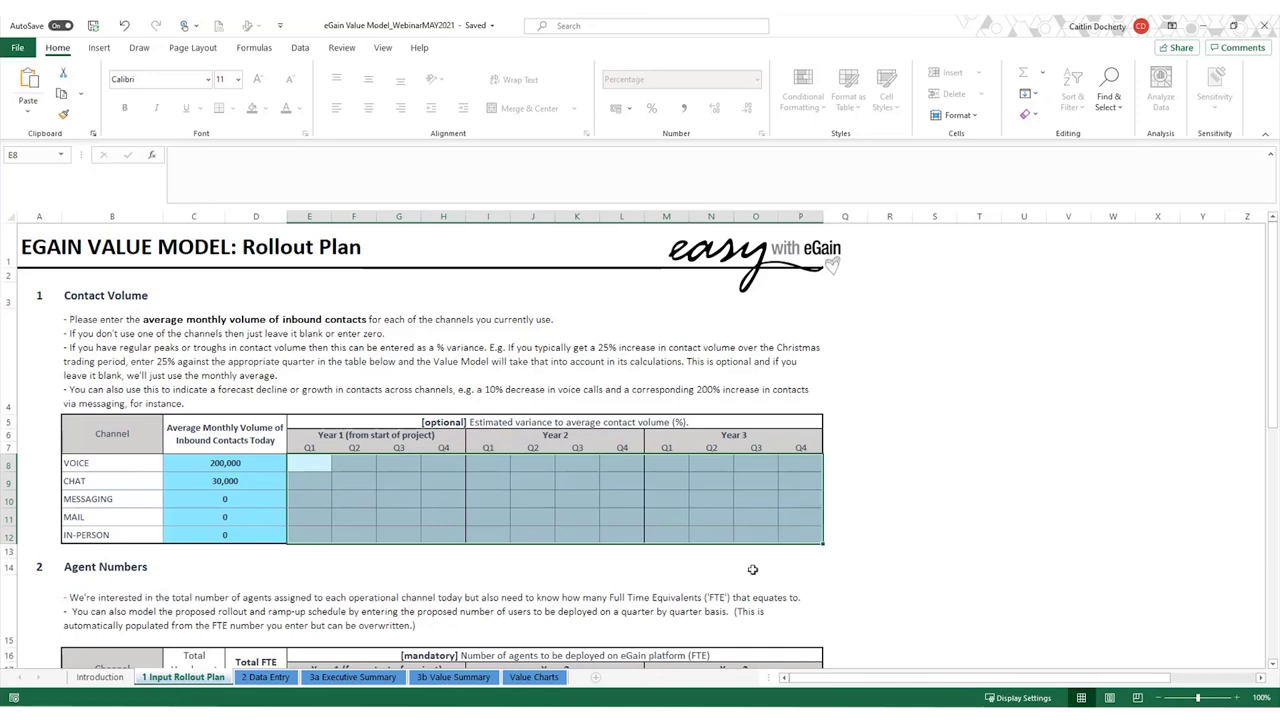
click(676, 562)
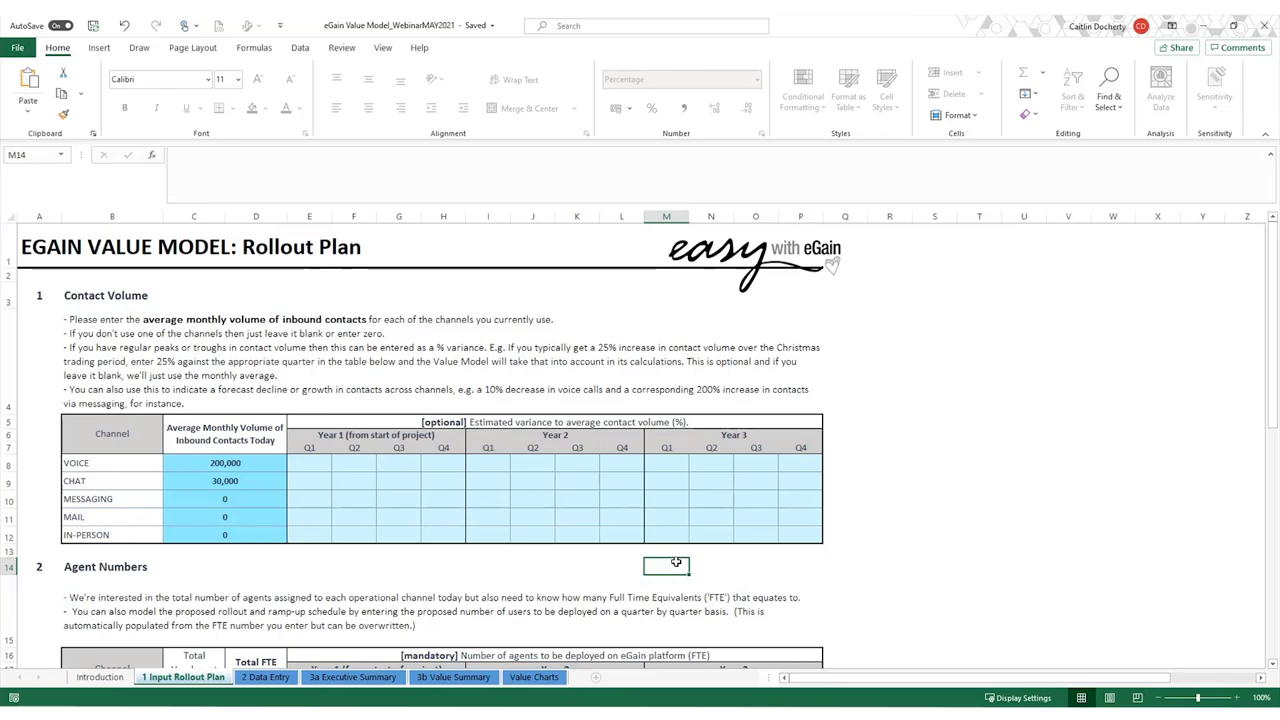
drag(1268, 312, 1272, 349)
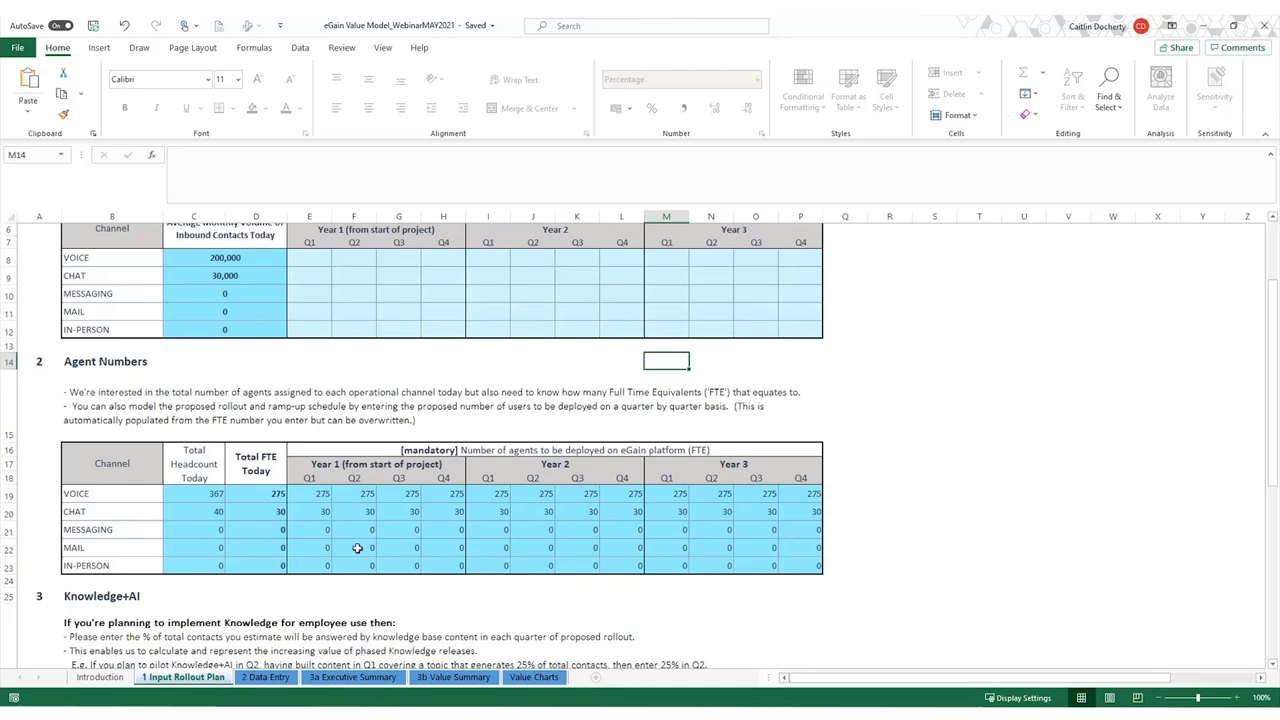
scroll(368, 544, down, 3)
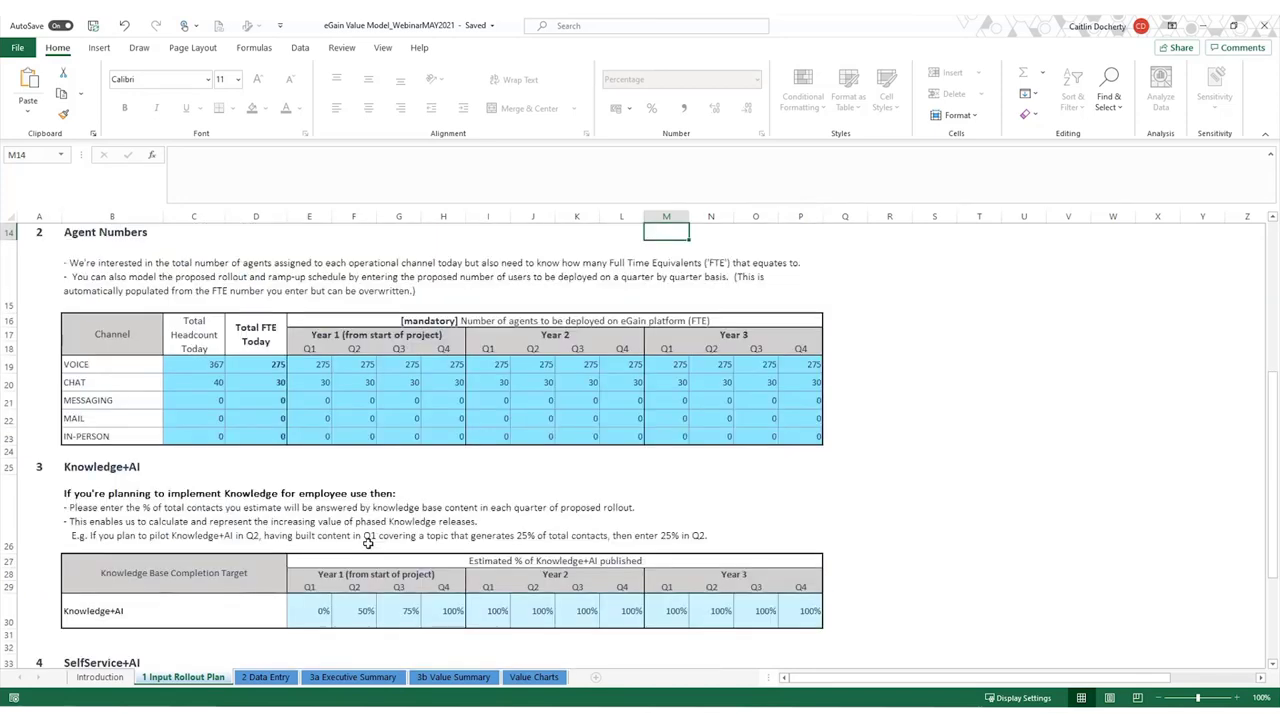
scroll(368, 544, down, 3)
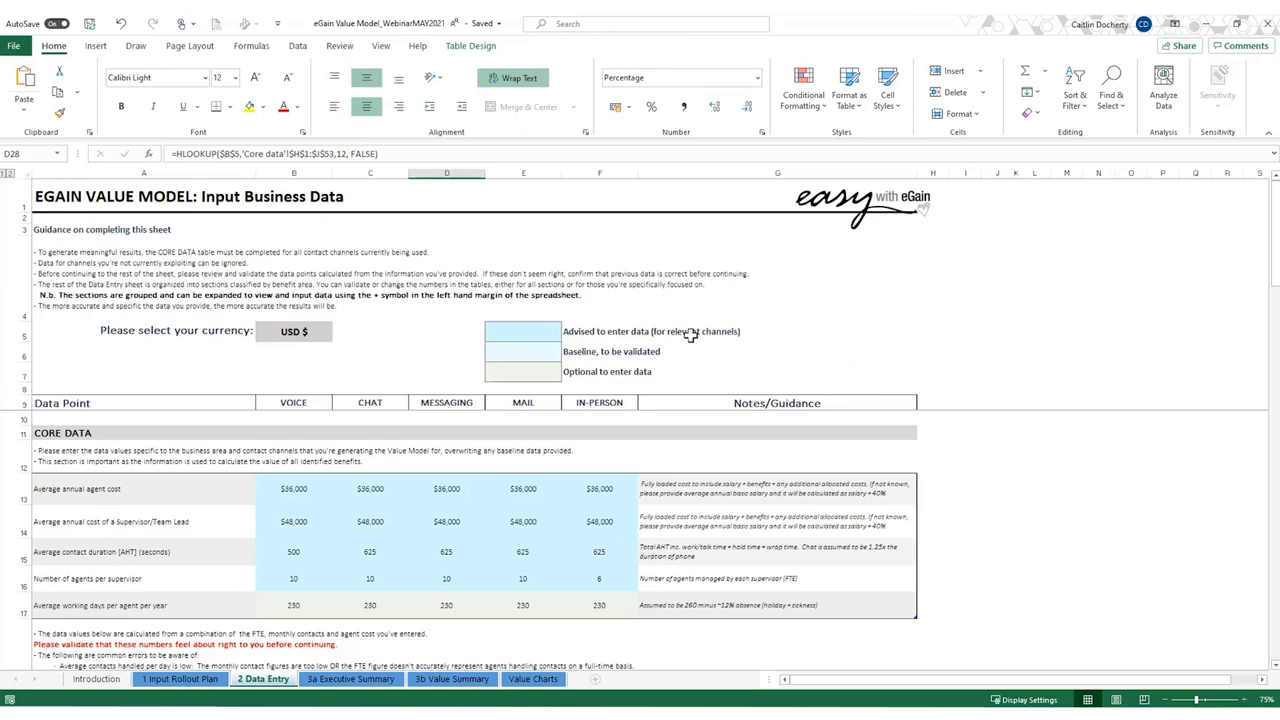
Step: Look through the currency choices on the 2 Data Entry sheet without changing the selection
click(330, 331)
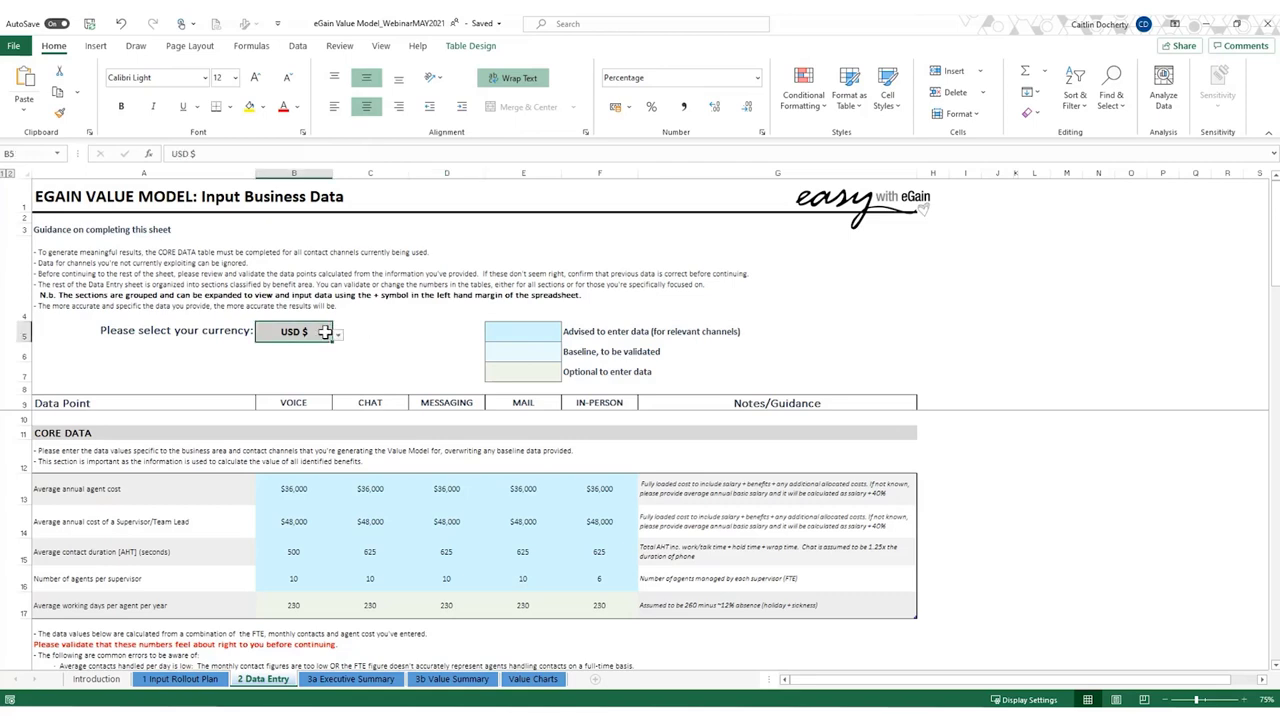
click(339, 339)
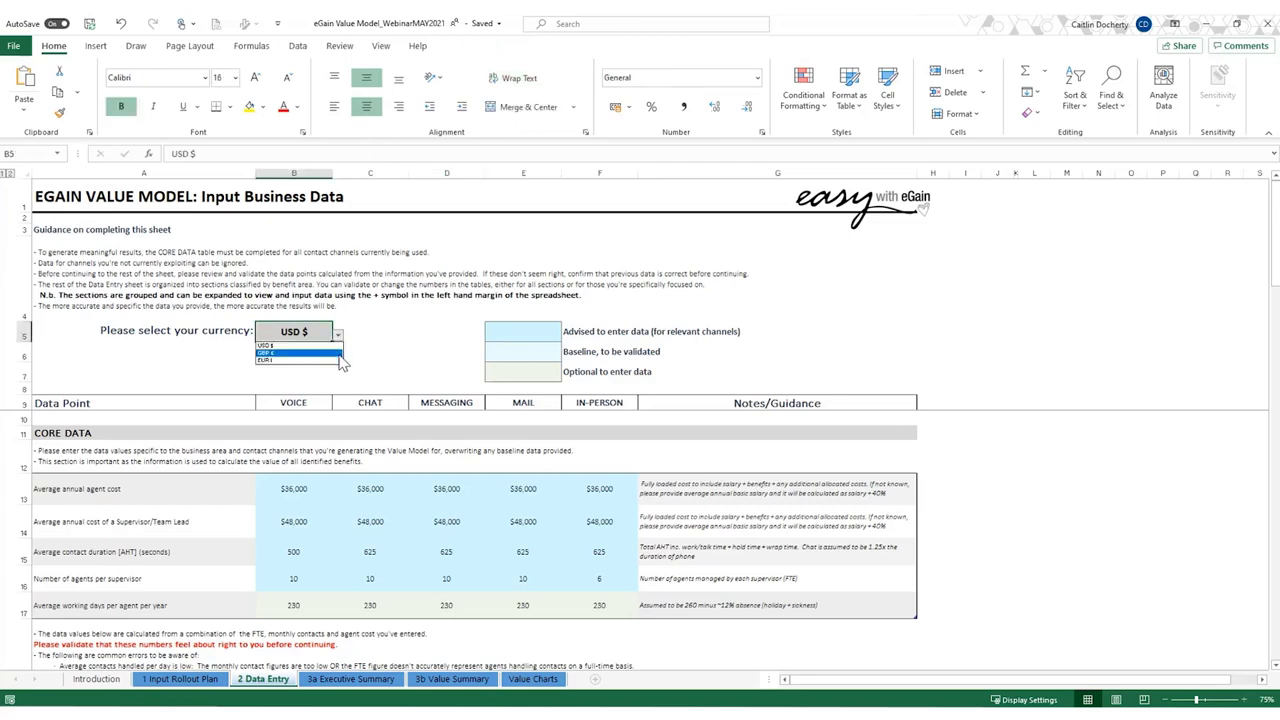
key(Escape)
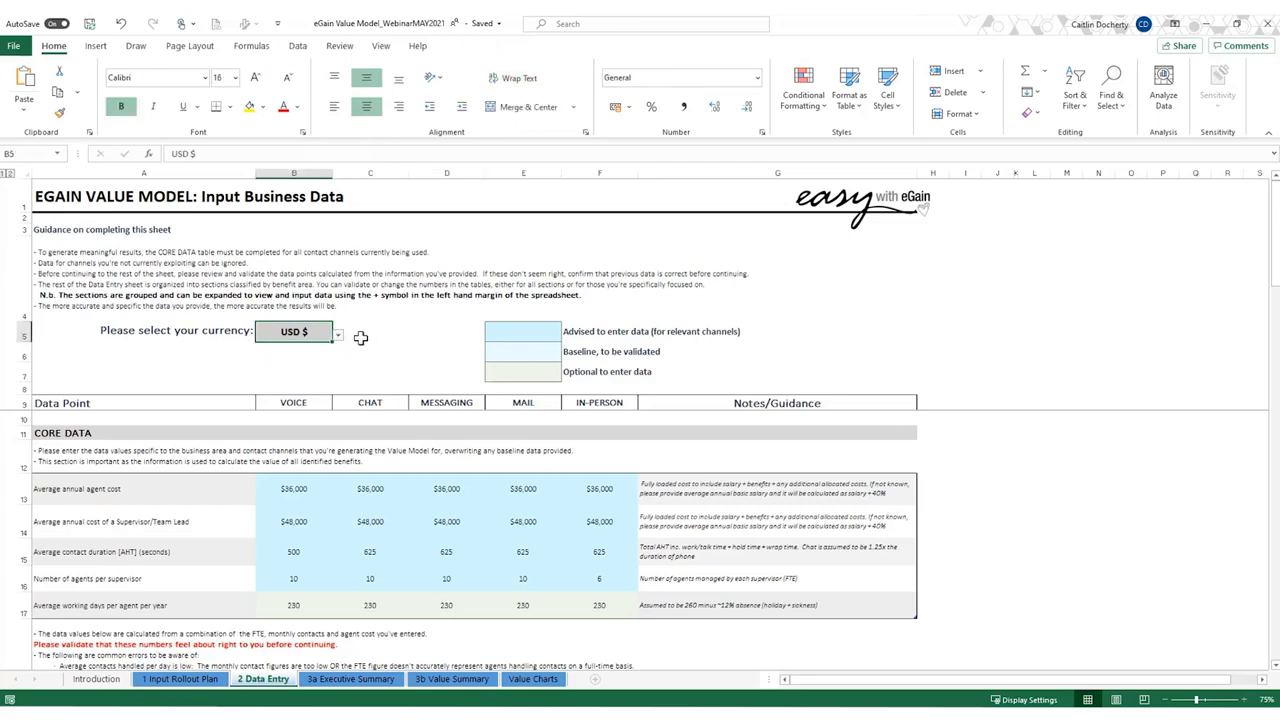
Step: Examine the cell colour legend for advised and baseline data, and the Voice and Chat columns of the Data Entry sheet
click(527, 333)
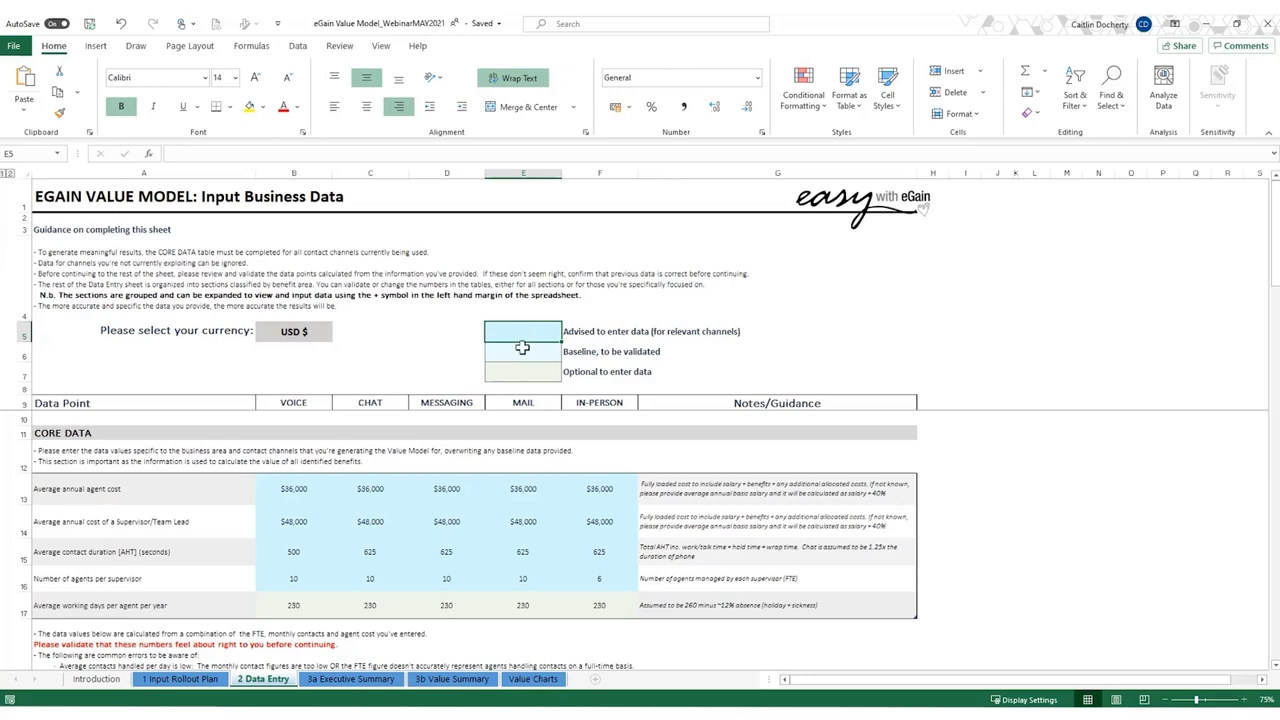
click(519, 350)
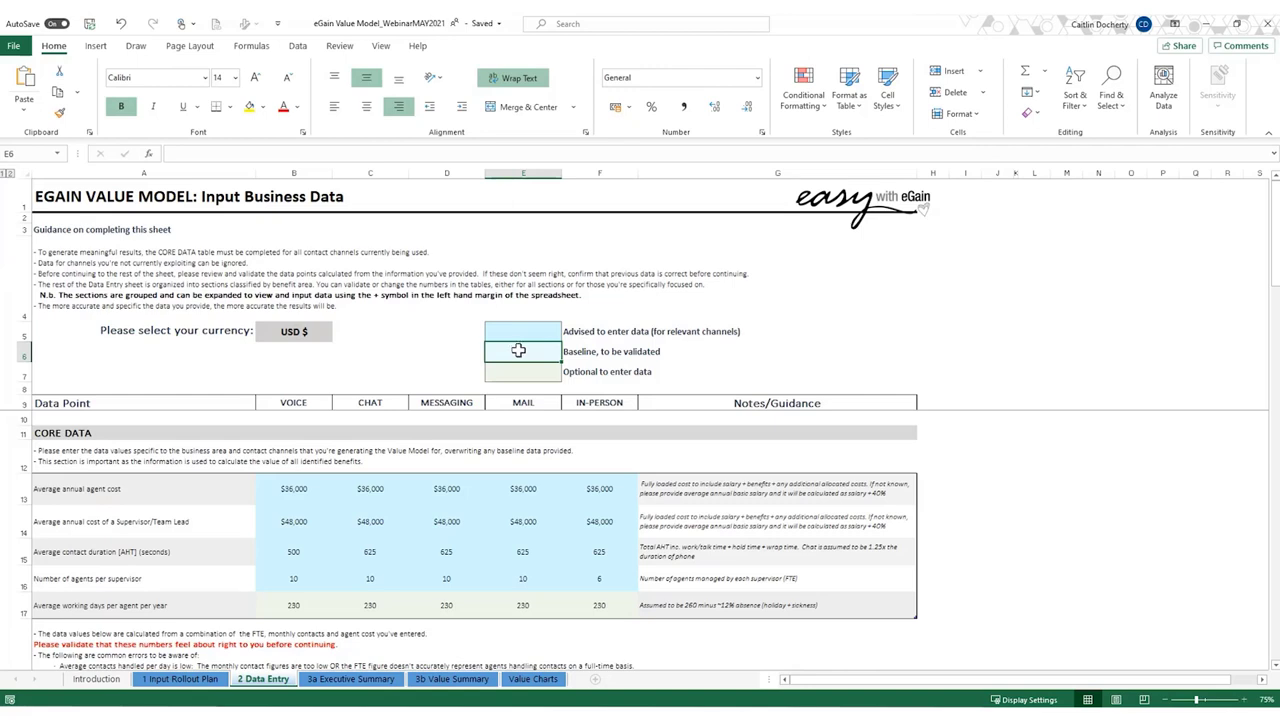
click(290, 173)
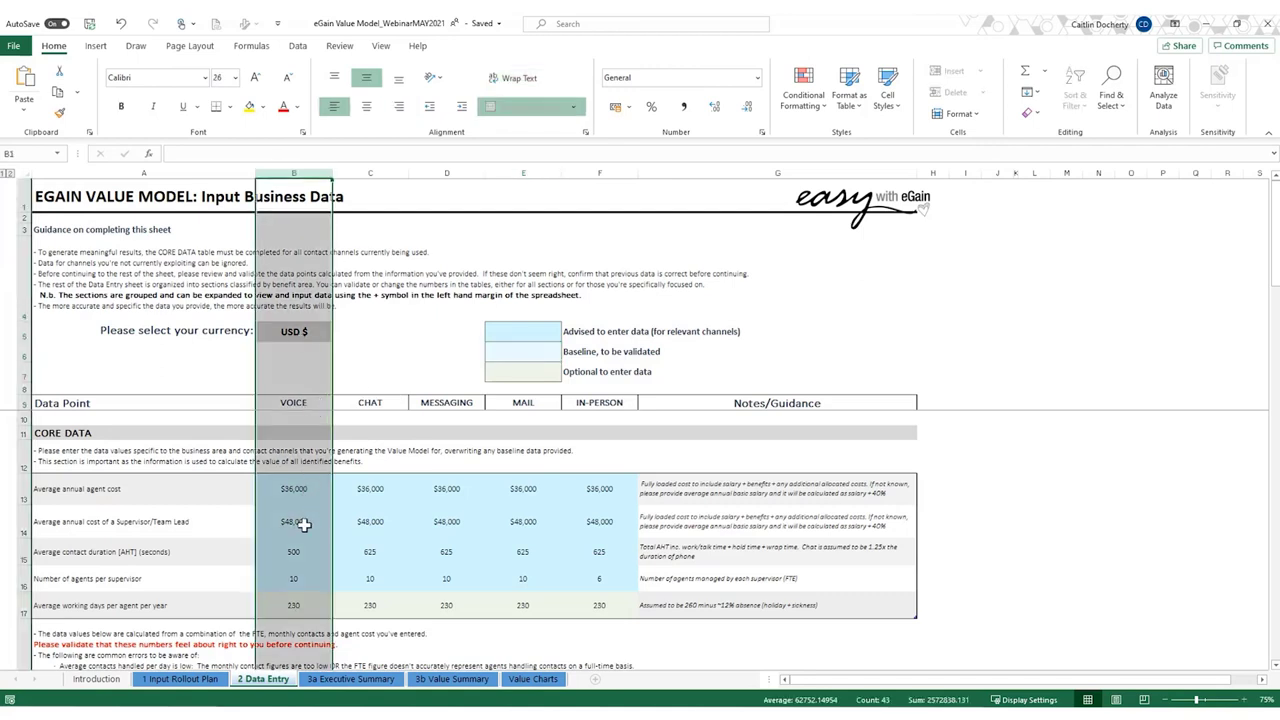
ctrl+click(376, 170)
click(376, 170)
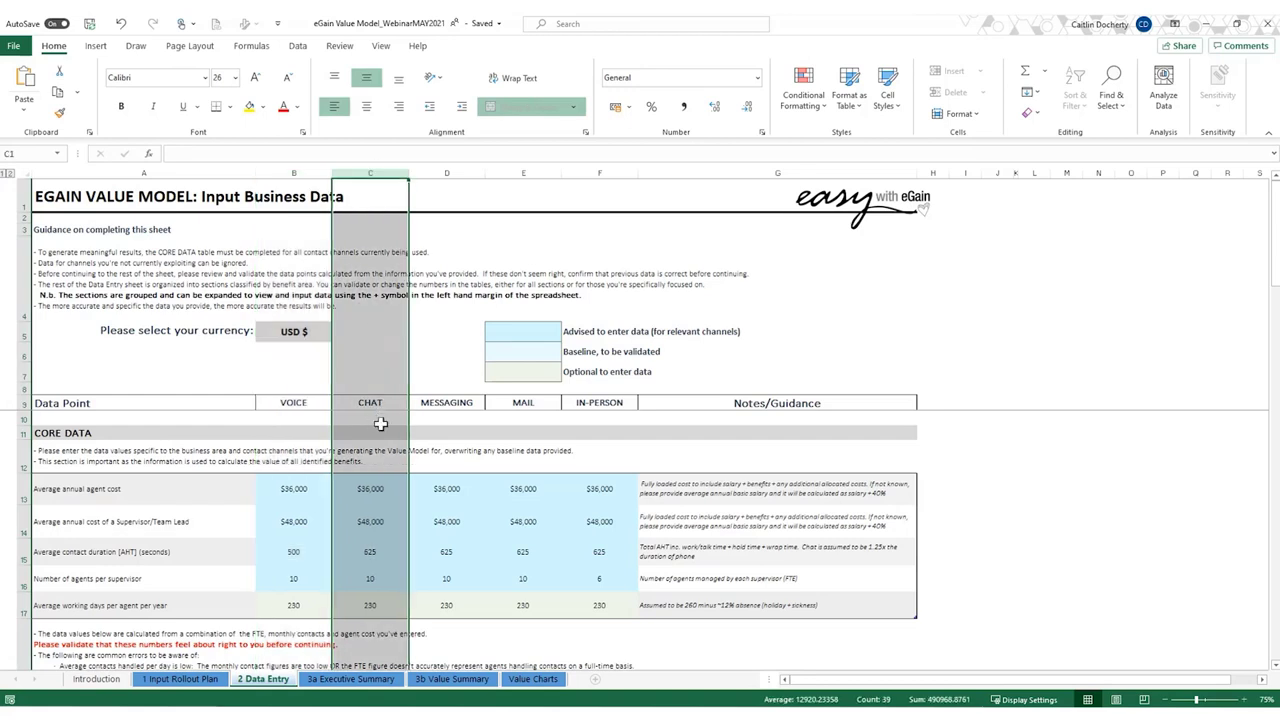
click(297, 447)
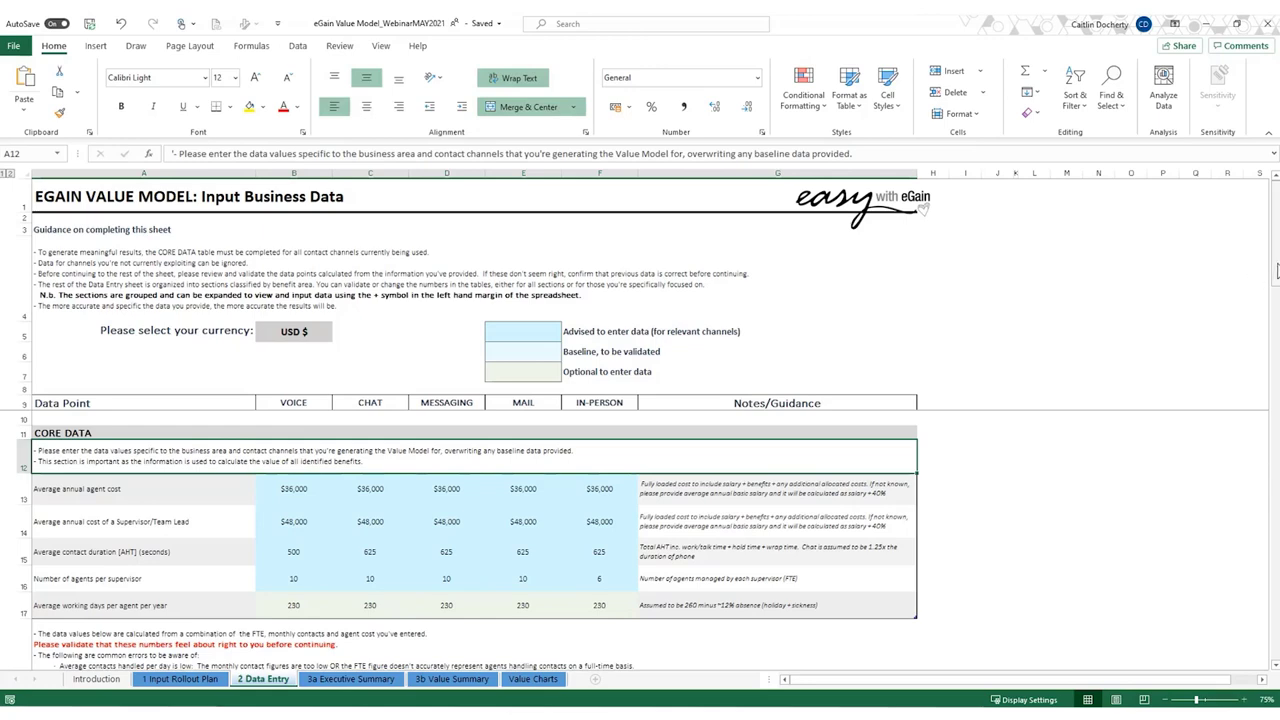
Step: Review the calculated contact metrics and the Voice inputs for contact deflection and self-service attempts on the Data Entry sheet
drag(1274, 262, 1276, 311)
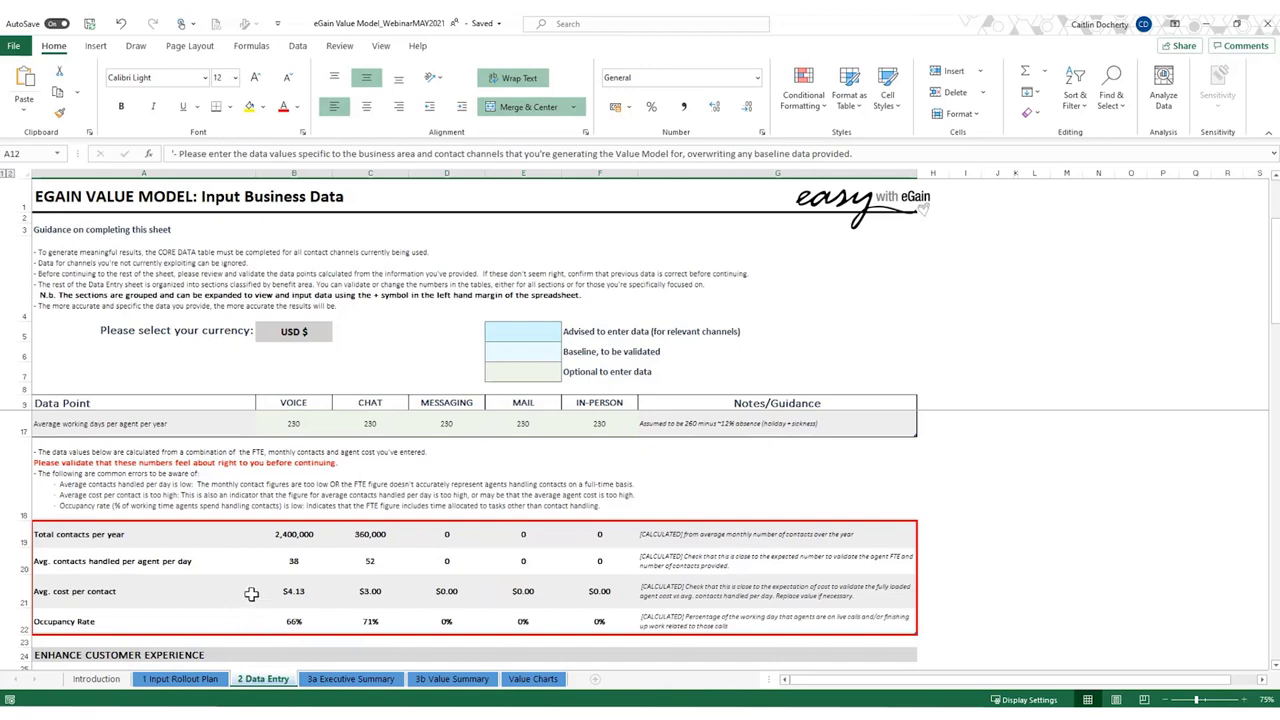
scroll(251, 594, down, 3)
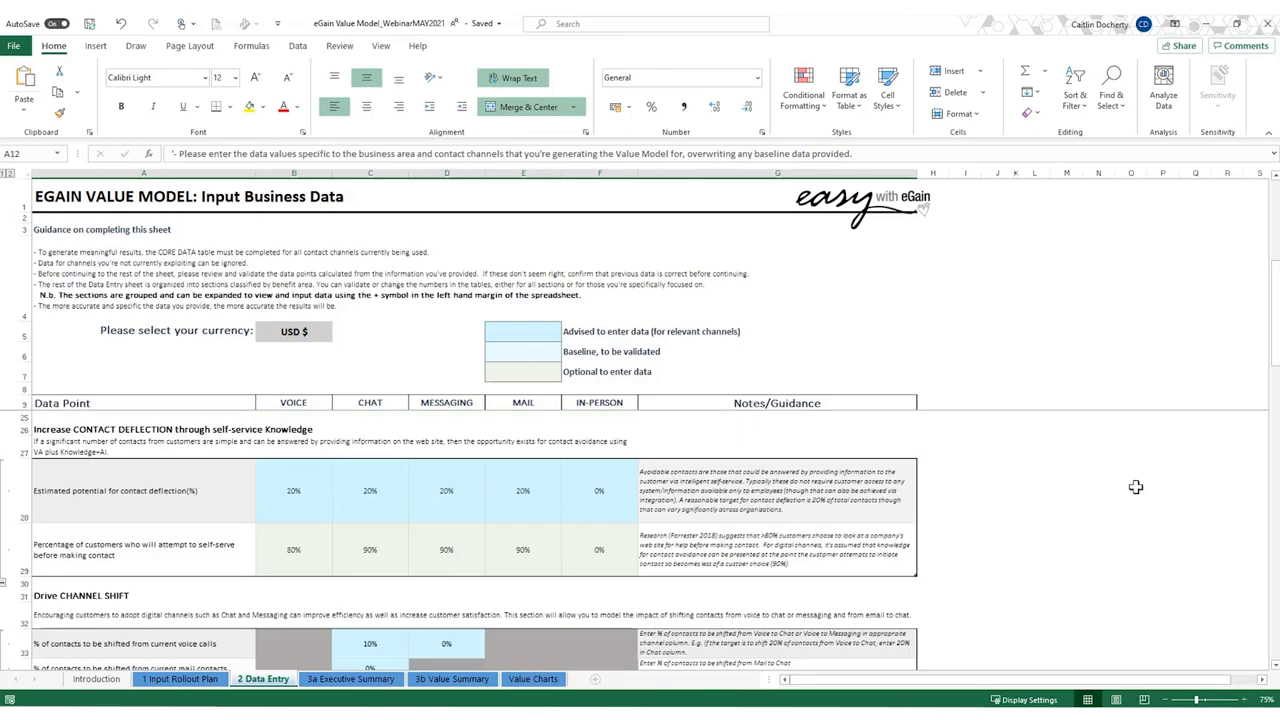
scroll(251, 594, up, 1)
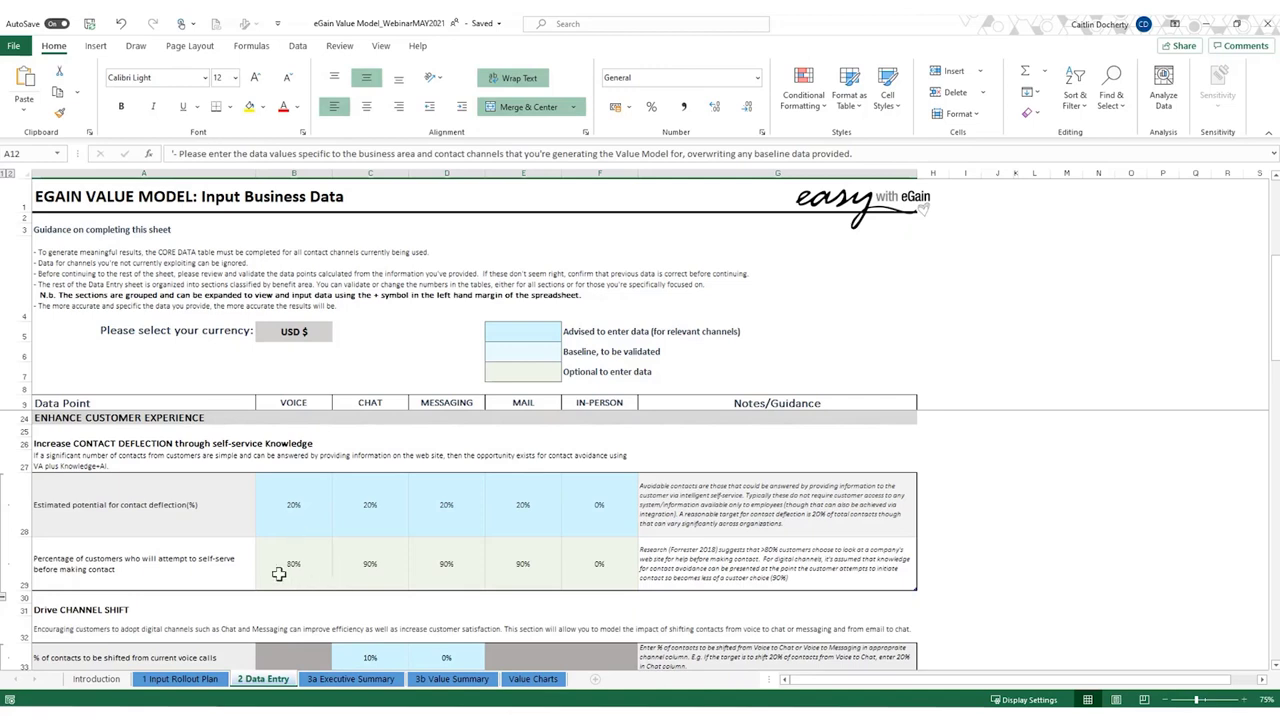
click(298, 576)
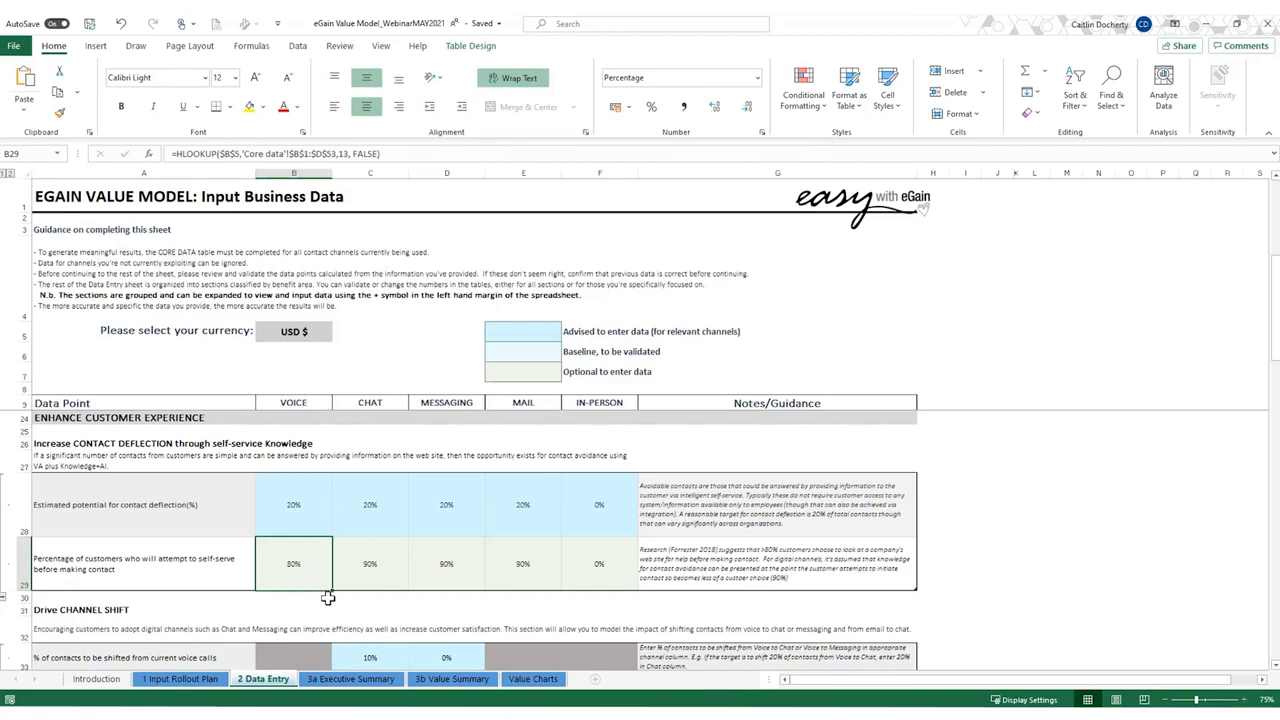
click(322, 525)
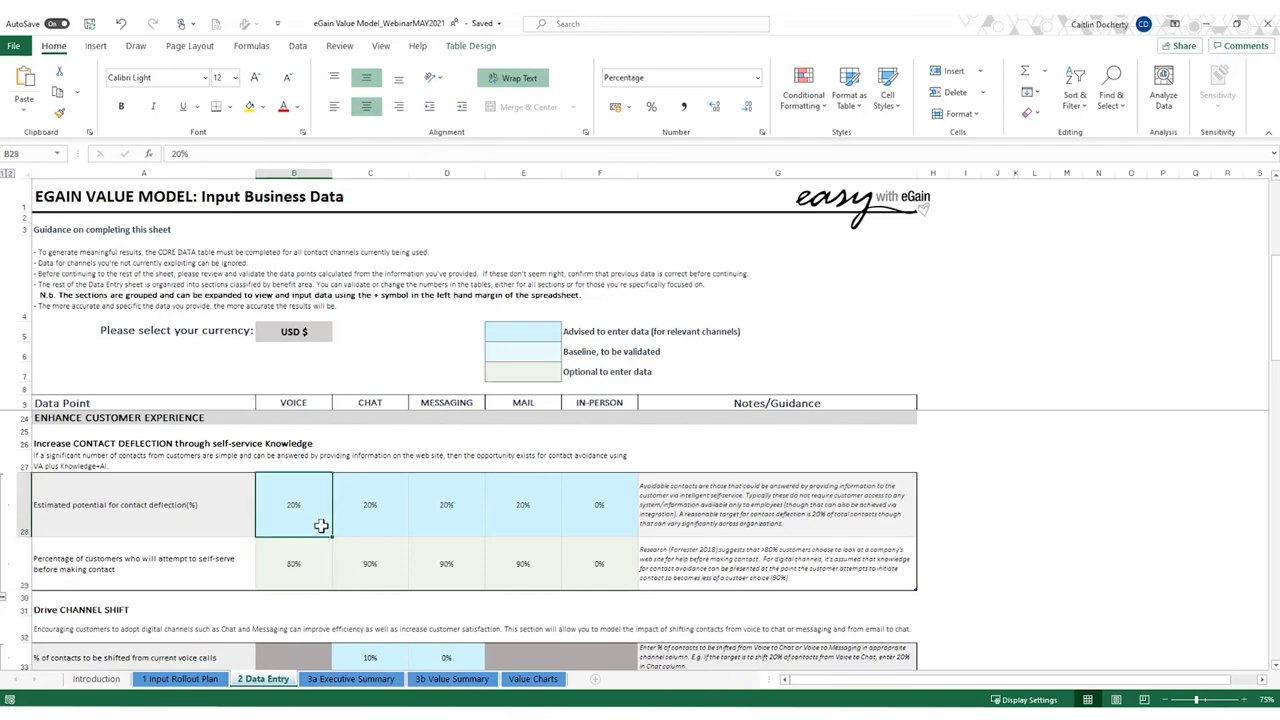
Step: Examine the Automate Customer Experience block and its contact deflection total on the 3a Executive Summary sheet
click(368, 684)
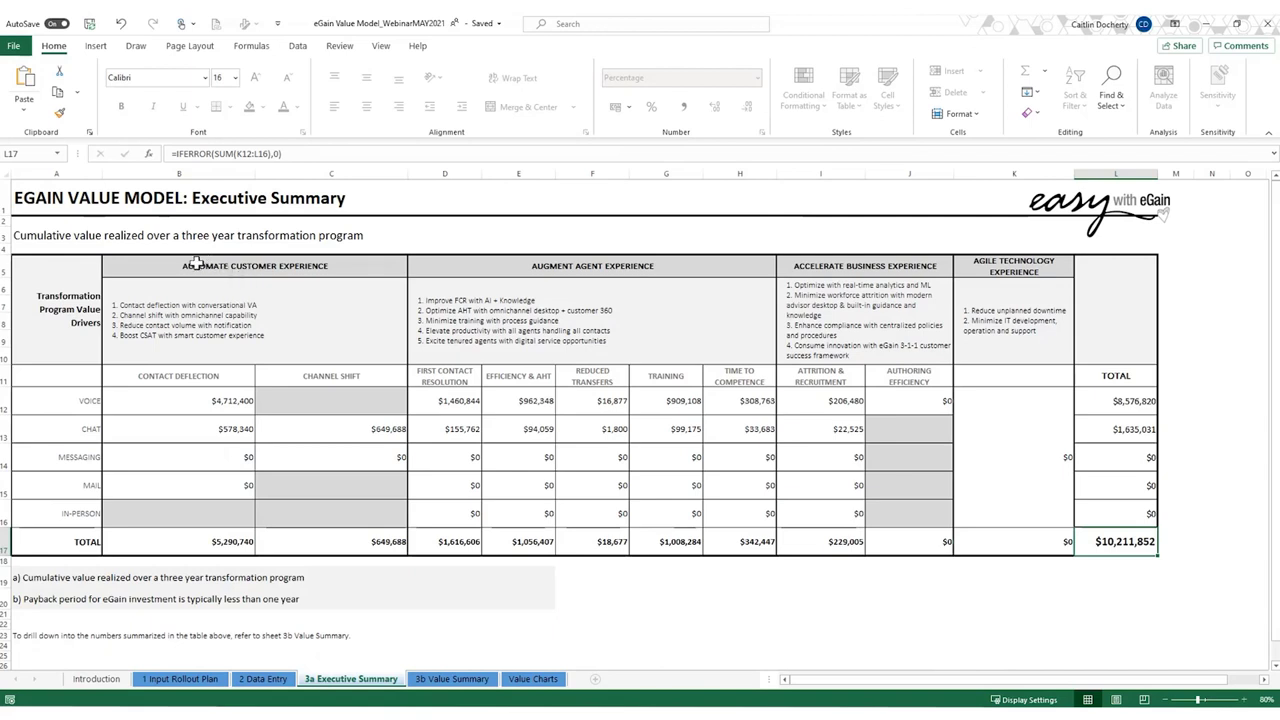
drag(195, 262, 323, 543)
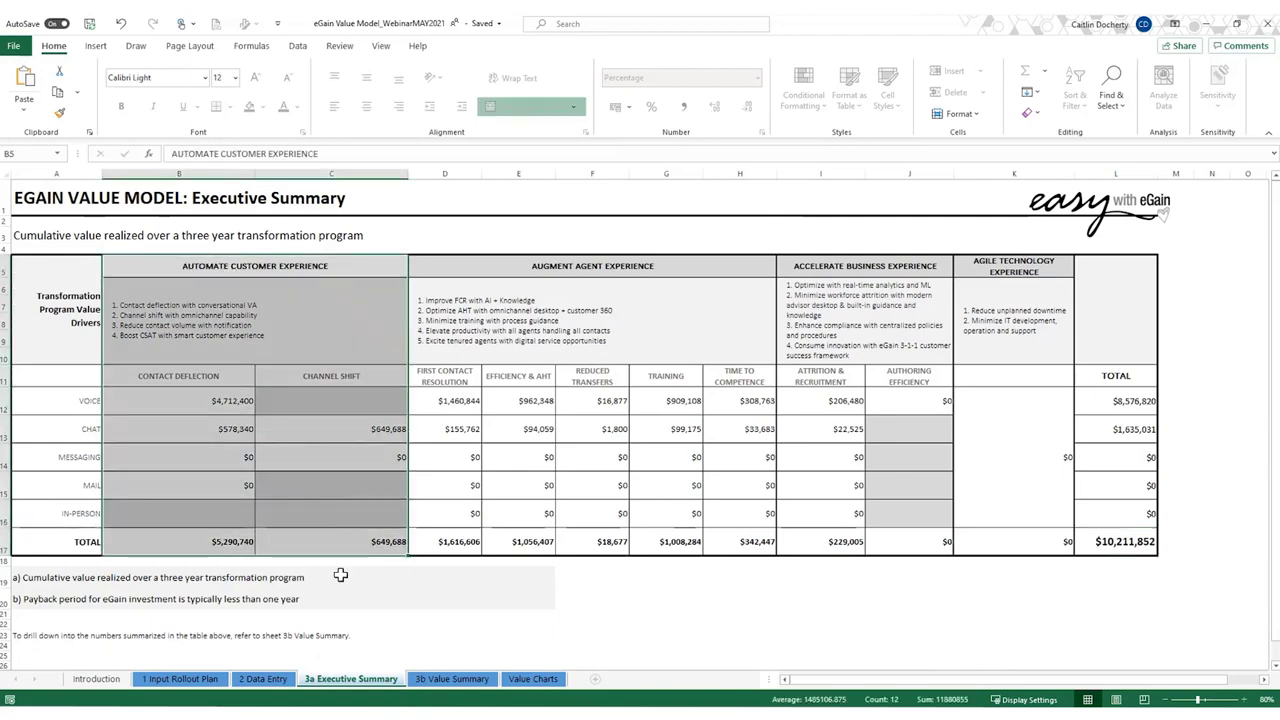
click(337, 575)
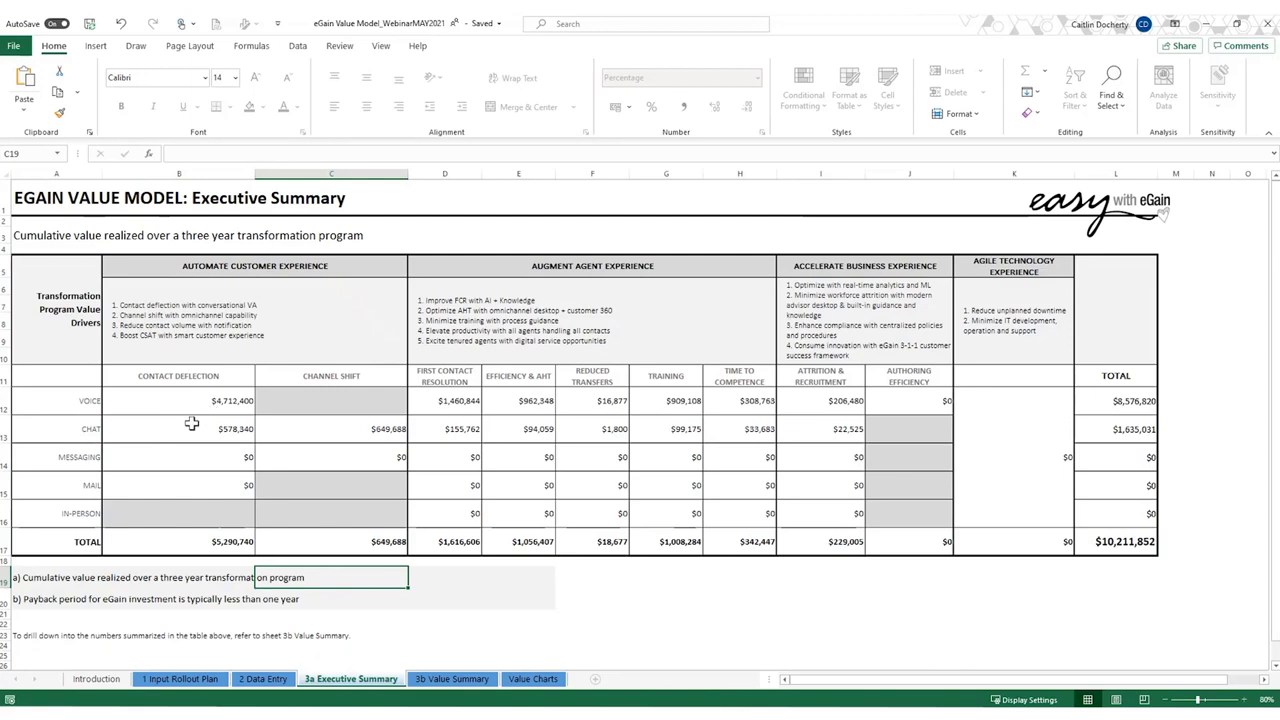
click(175, 541)
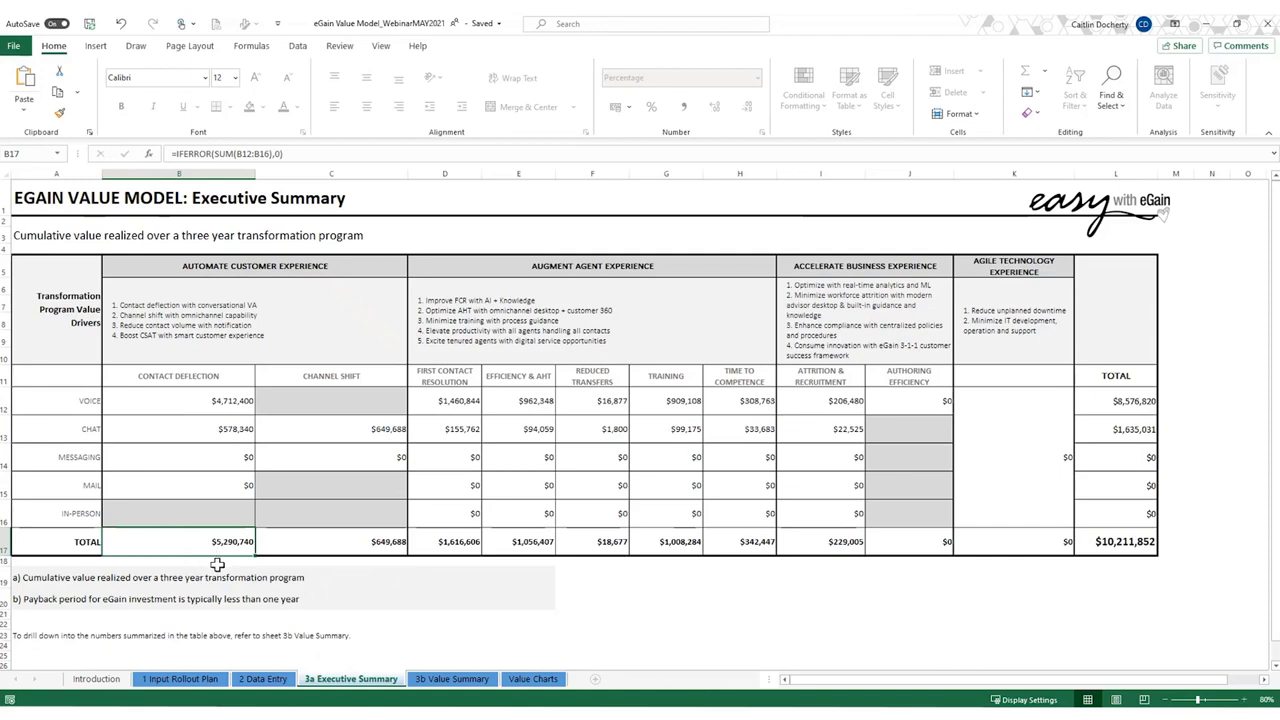
click(216, 572)
click(214, 545)
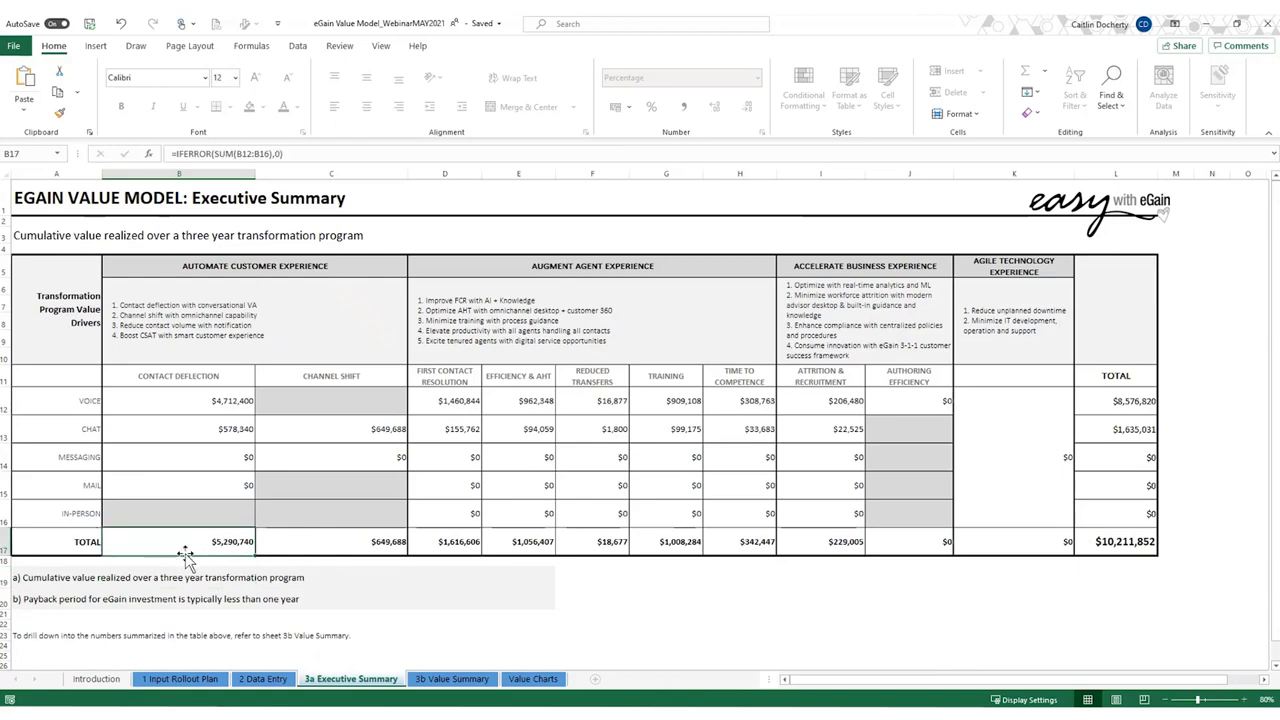
Step: Set the estimated potential for contact deflection to 30% for both Voice and Chat on the 2 Data Entry sheet
click(264, 680)
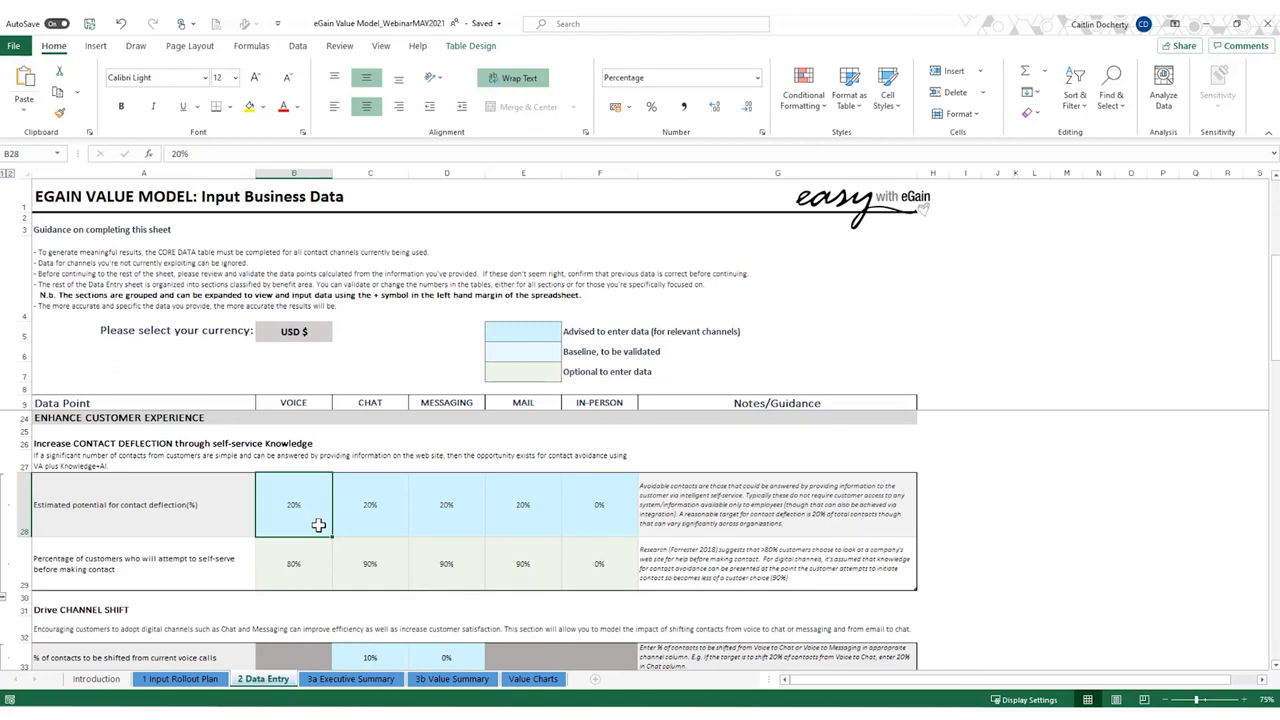
text(3)
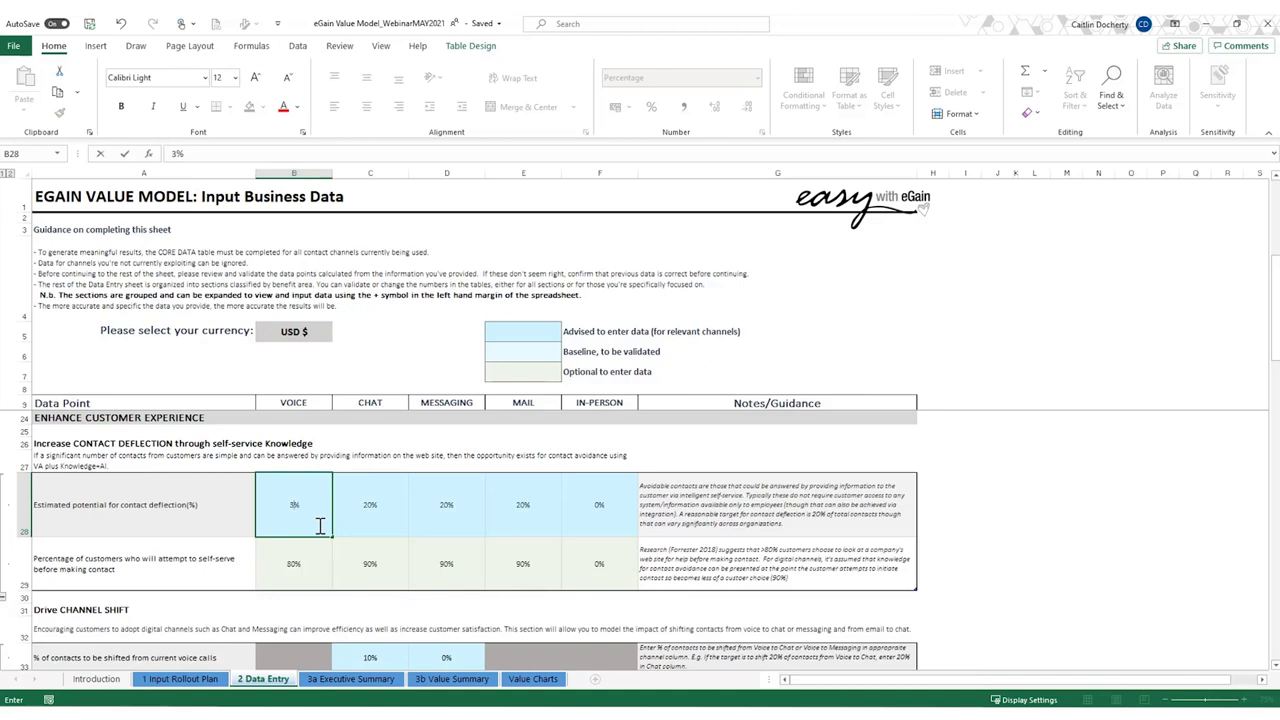
text(0)
click(367, 512)
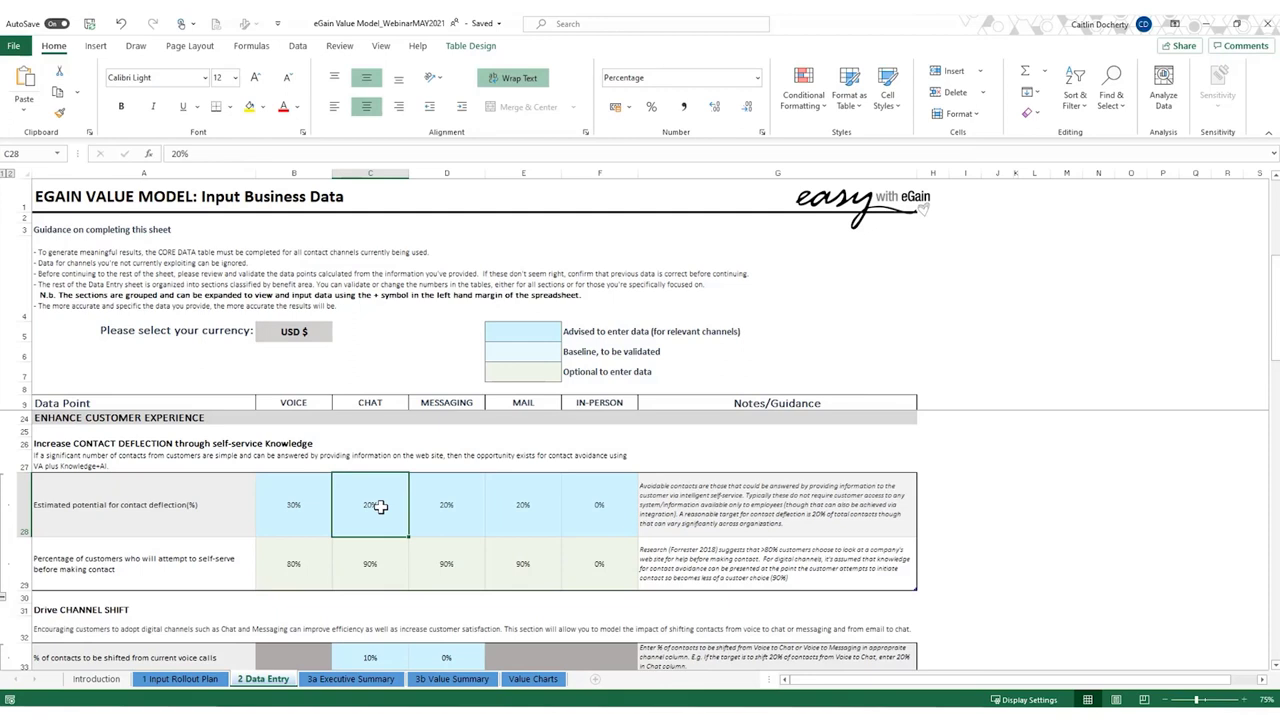
text(3)
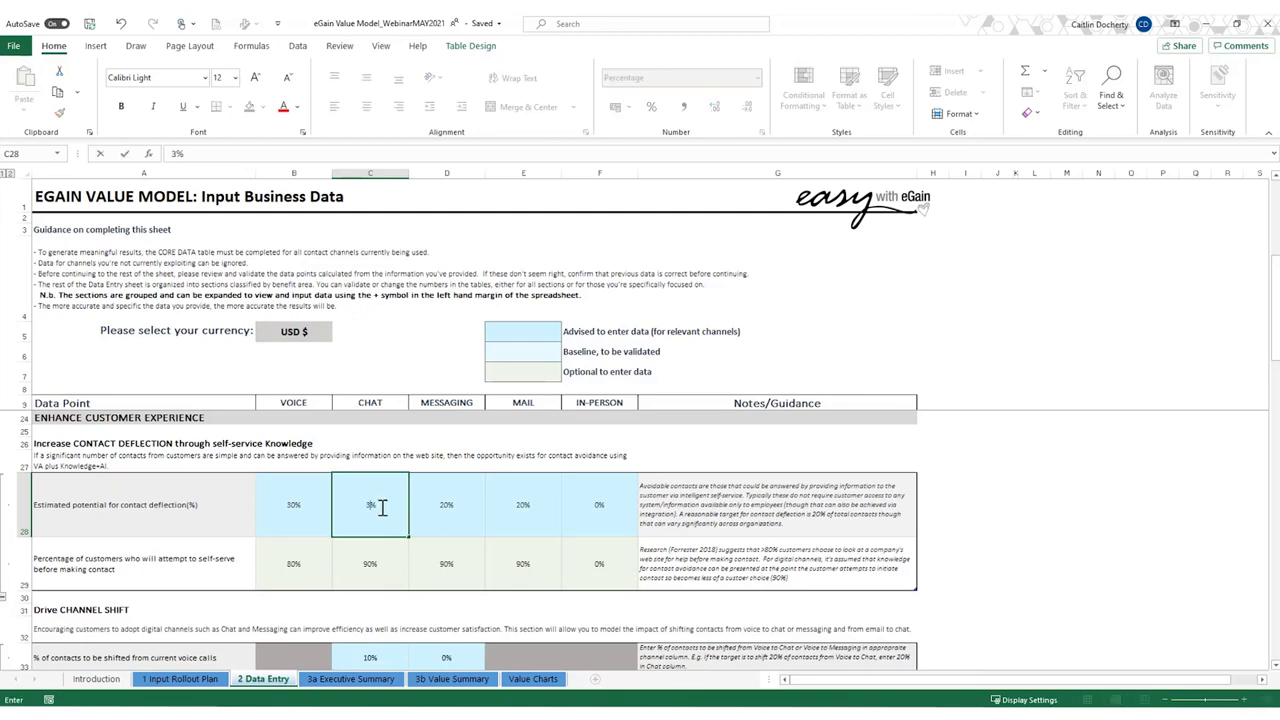
text(0)
click(323, 564)
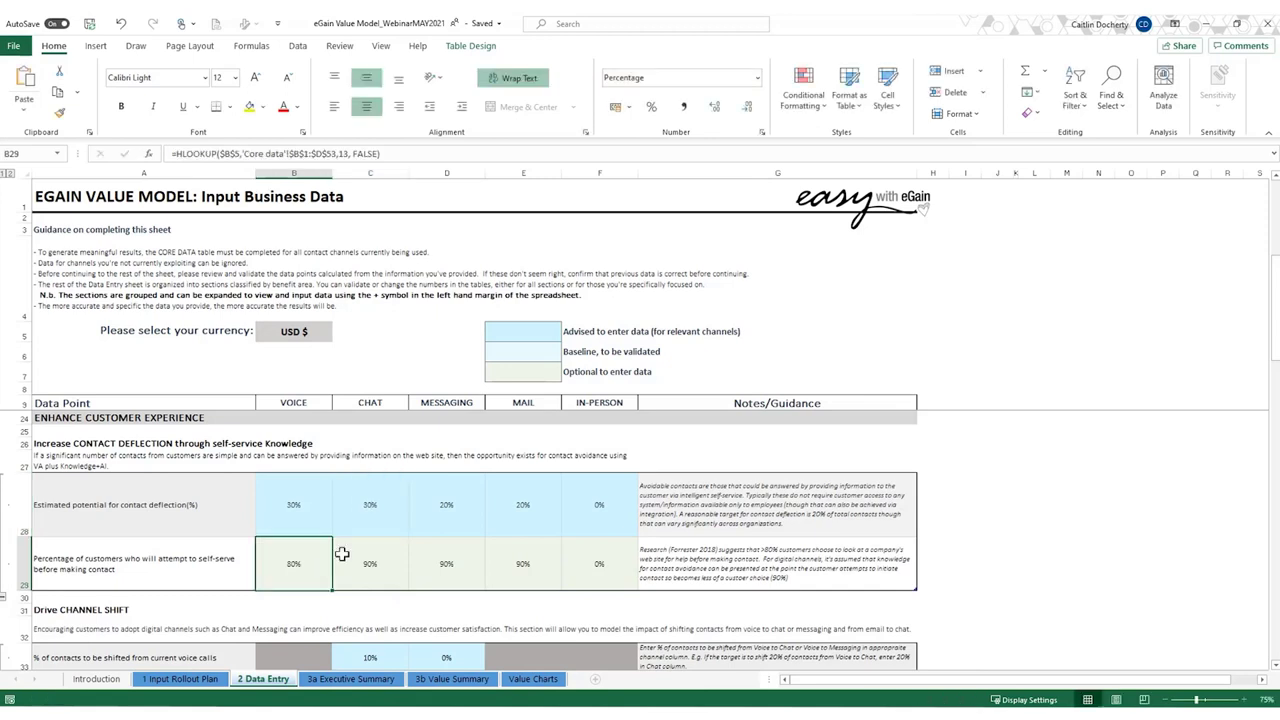
Step: Check the recalculated results and the Channel Shift column on the 3a Executive Summary sheet
click(345, 679)
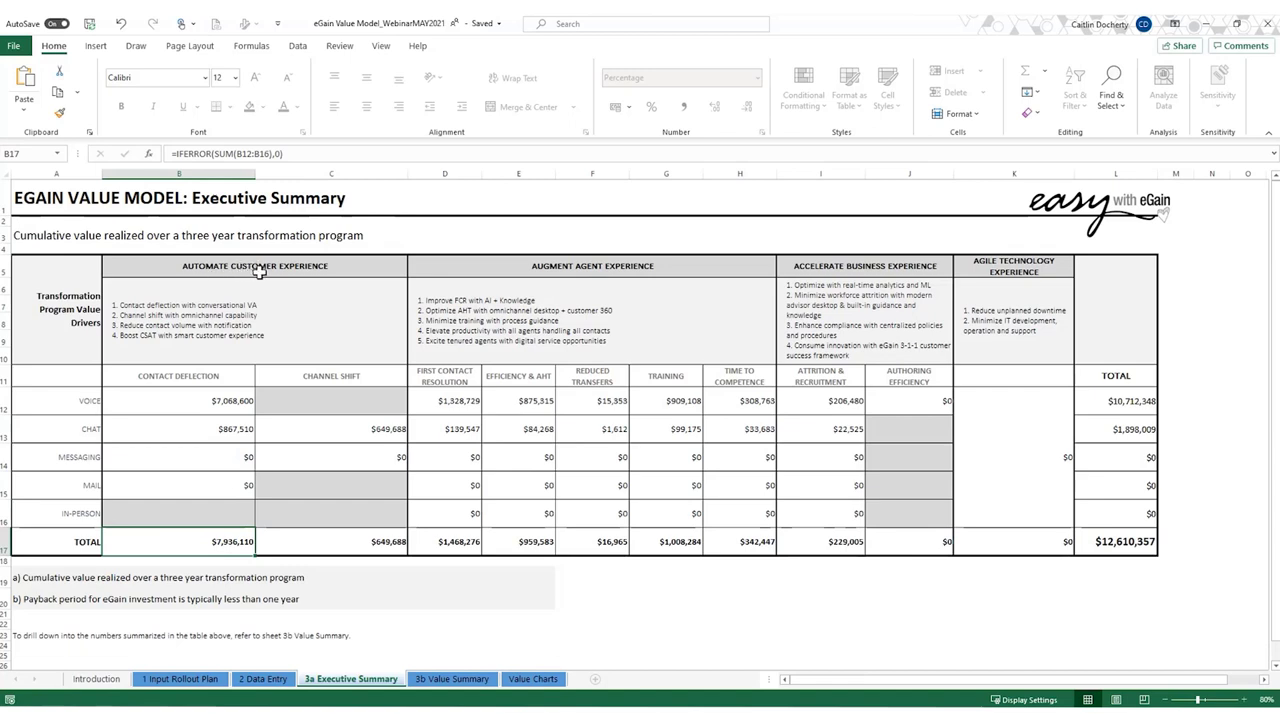
drag(375, 378, 371, 546)
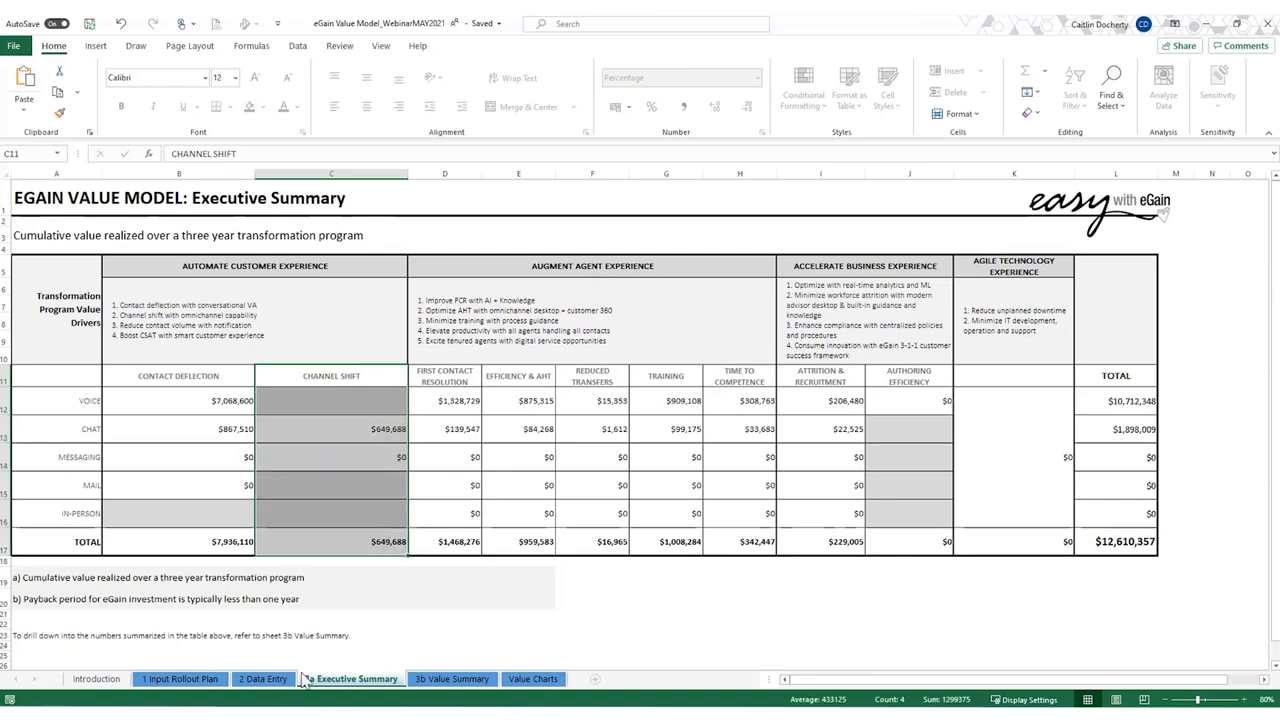
Step: Examine the Drive CHANNEL SHIFT section on the 2 Data Entry sheet
click(263, 679)
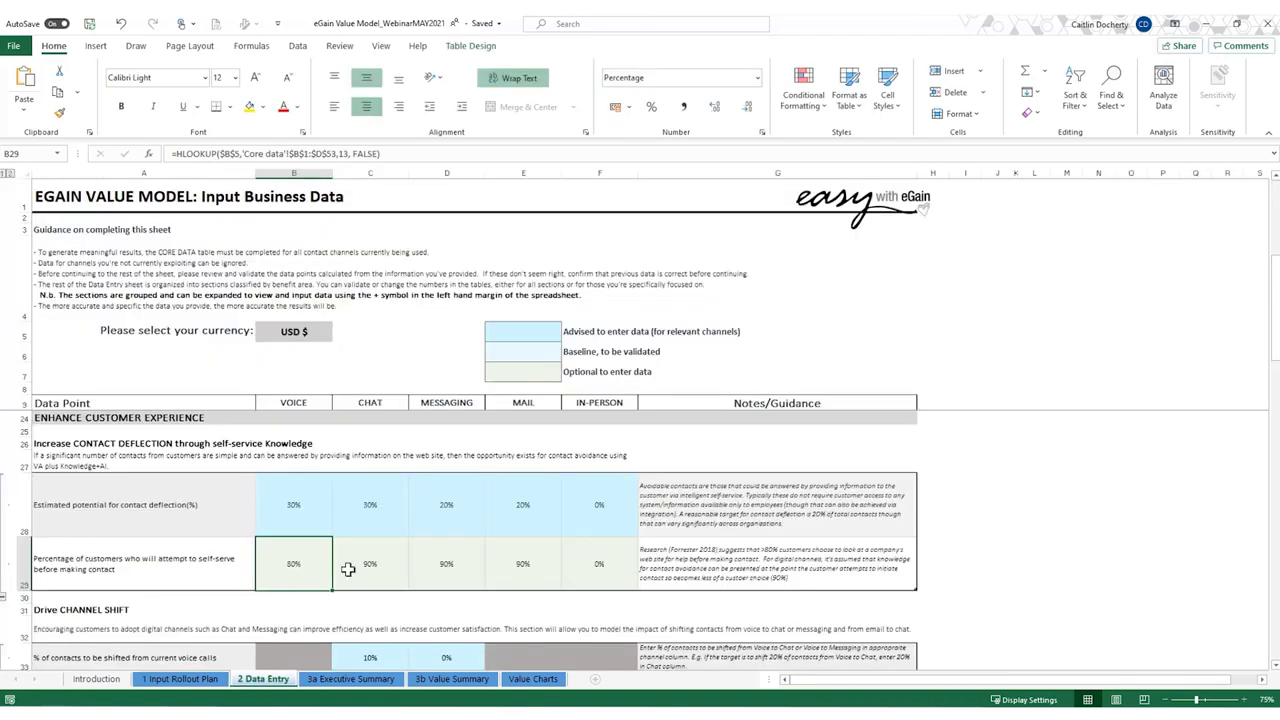
click(1275, 667)
click(1275, 667)
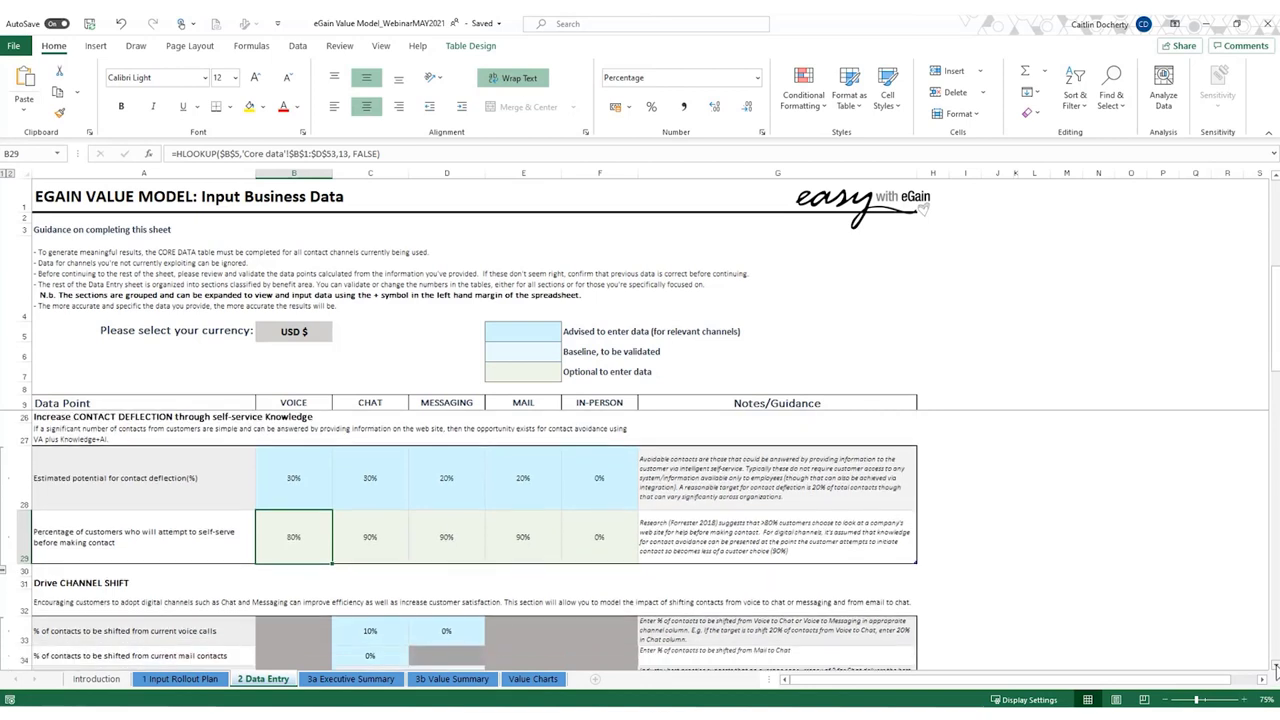
click(1275, 667)
click(1275, 667)
click(1275, 667)
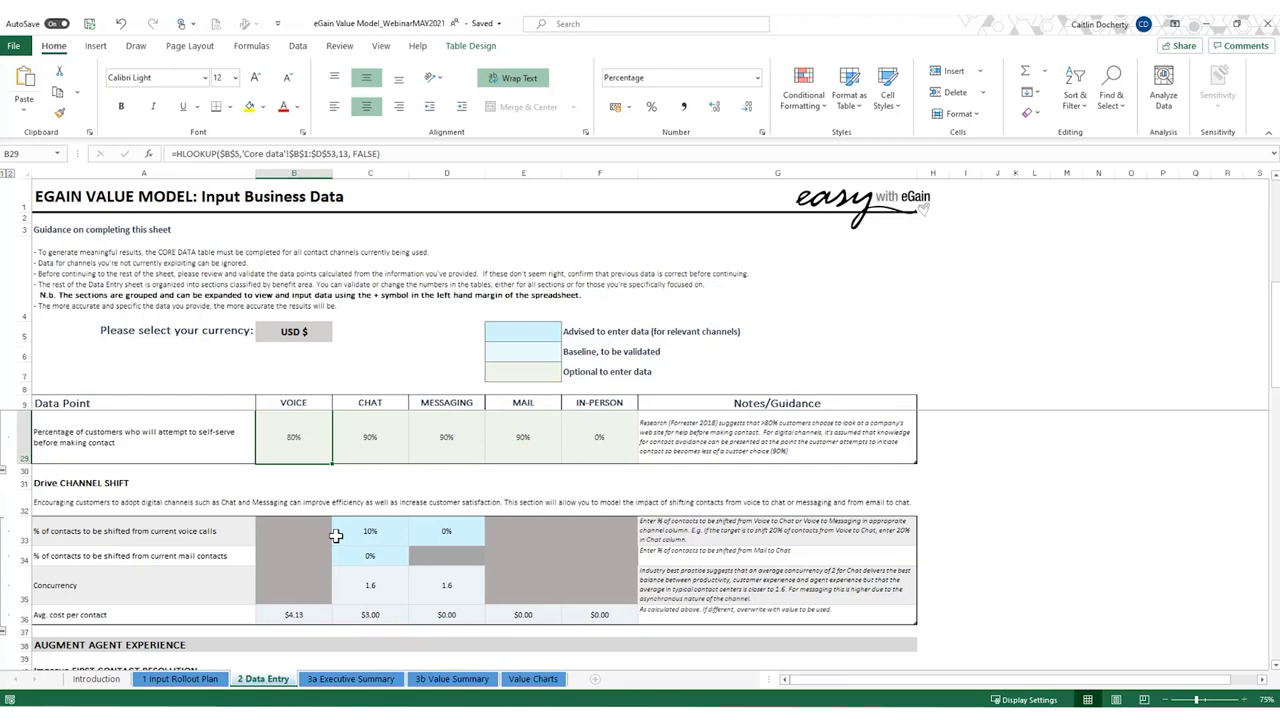
Step: Check the voice-to-chat shift percentage on the 2 Data Entry sheet against the Channel Shift total on the 3a Executive Summary sheet
click(395, 540)
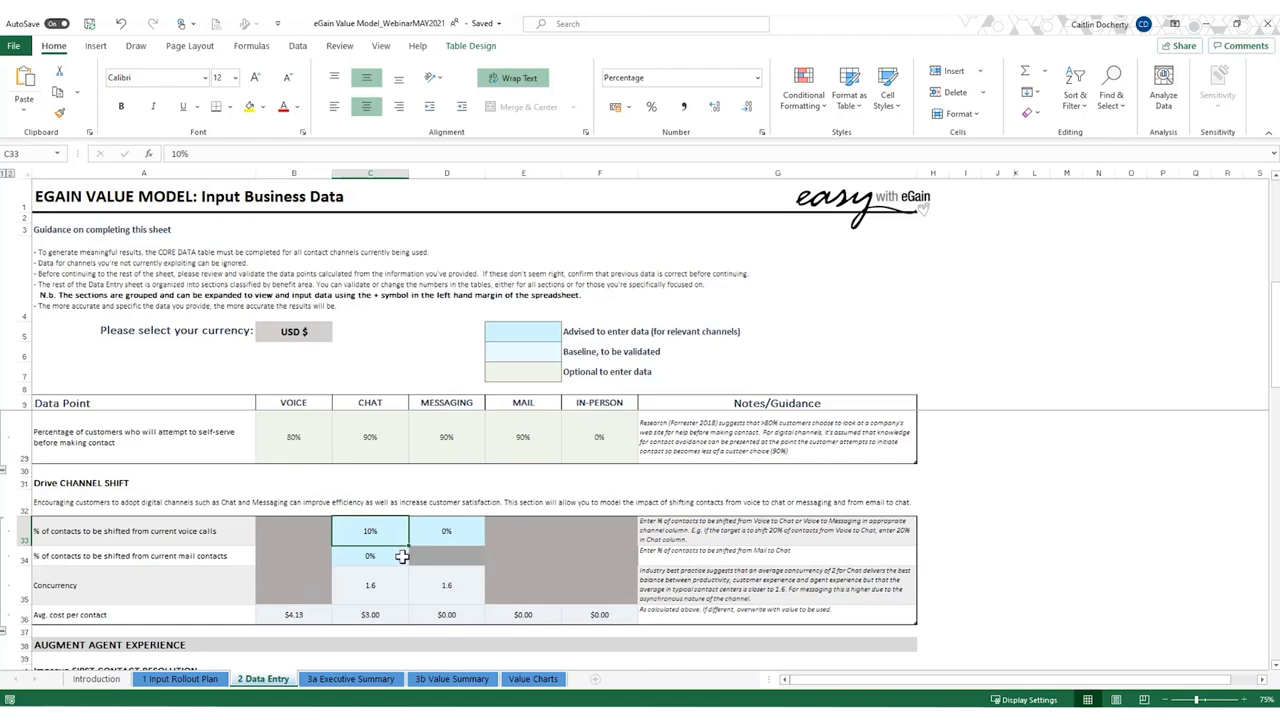
click(386, 686)
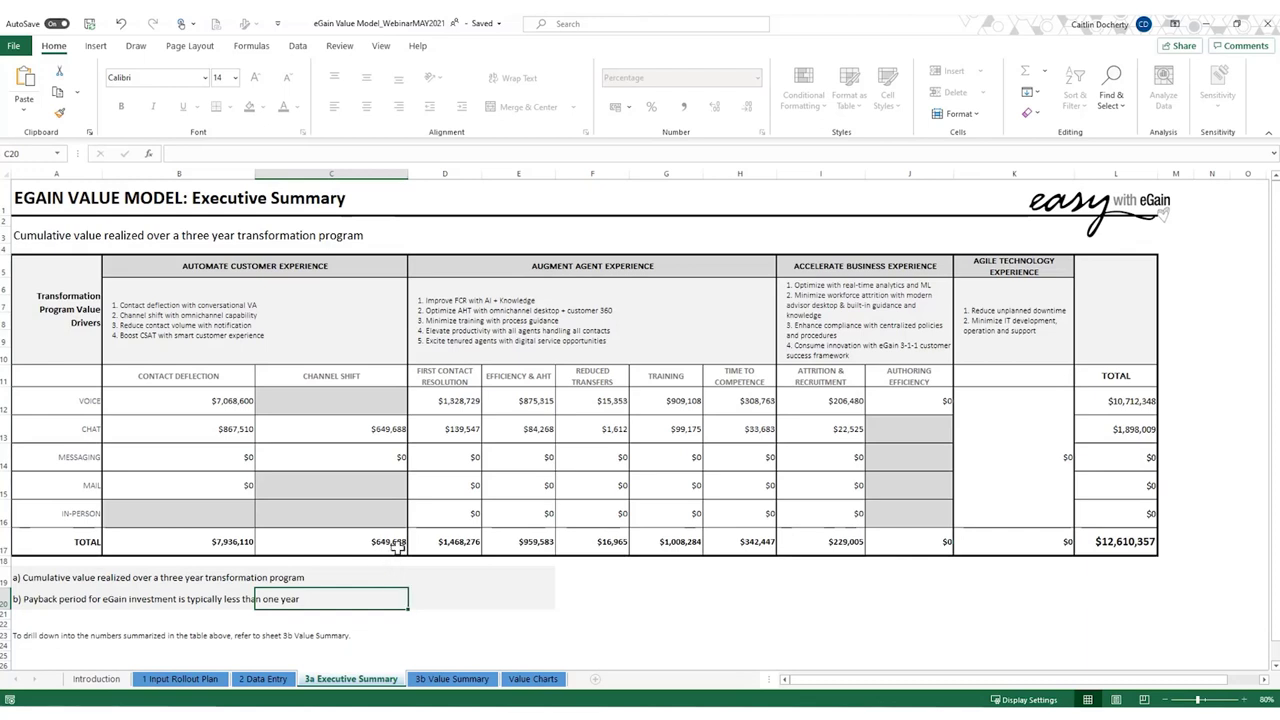
click(390, 545)
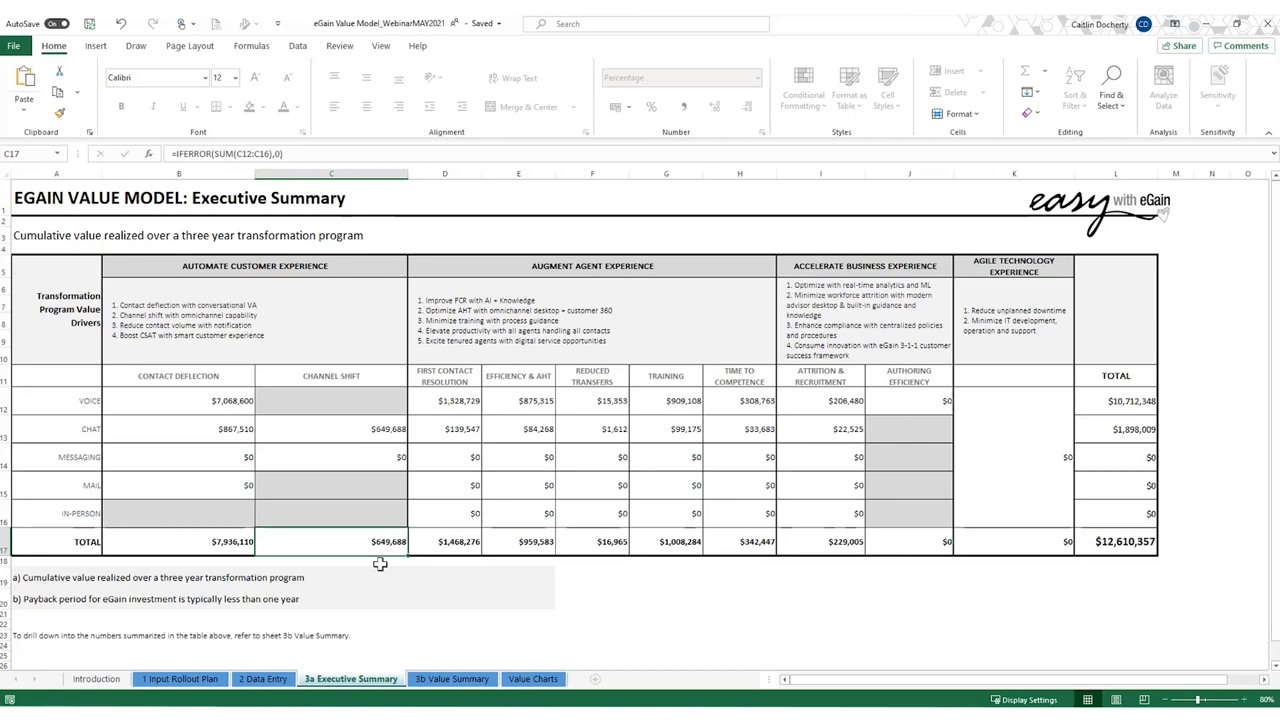
Step: Set the percentage of contacts shifted from current voice calls to Messaging to 20% on the 2 Data Entry sheet
click(265, 680)
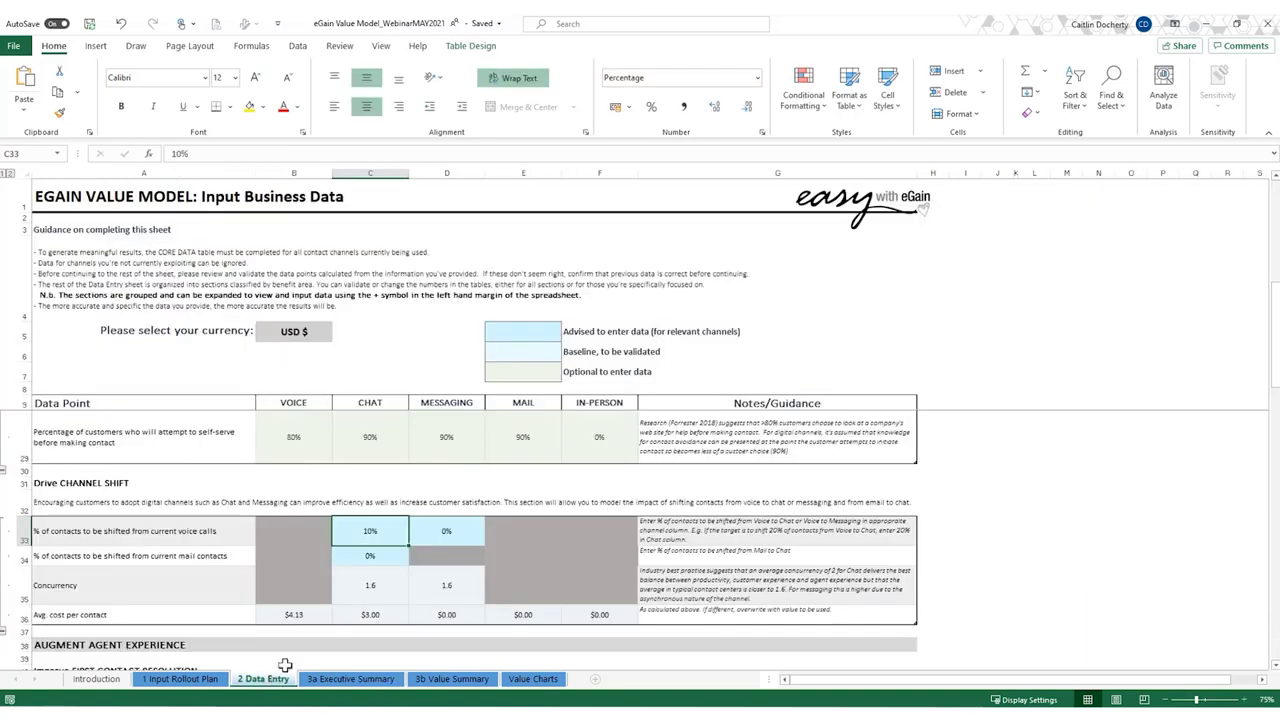
click(467, 532)
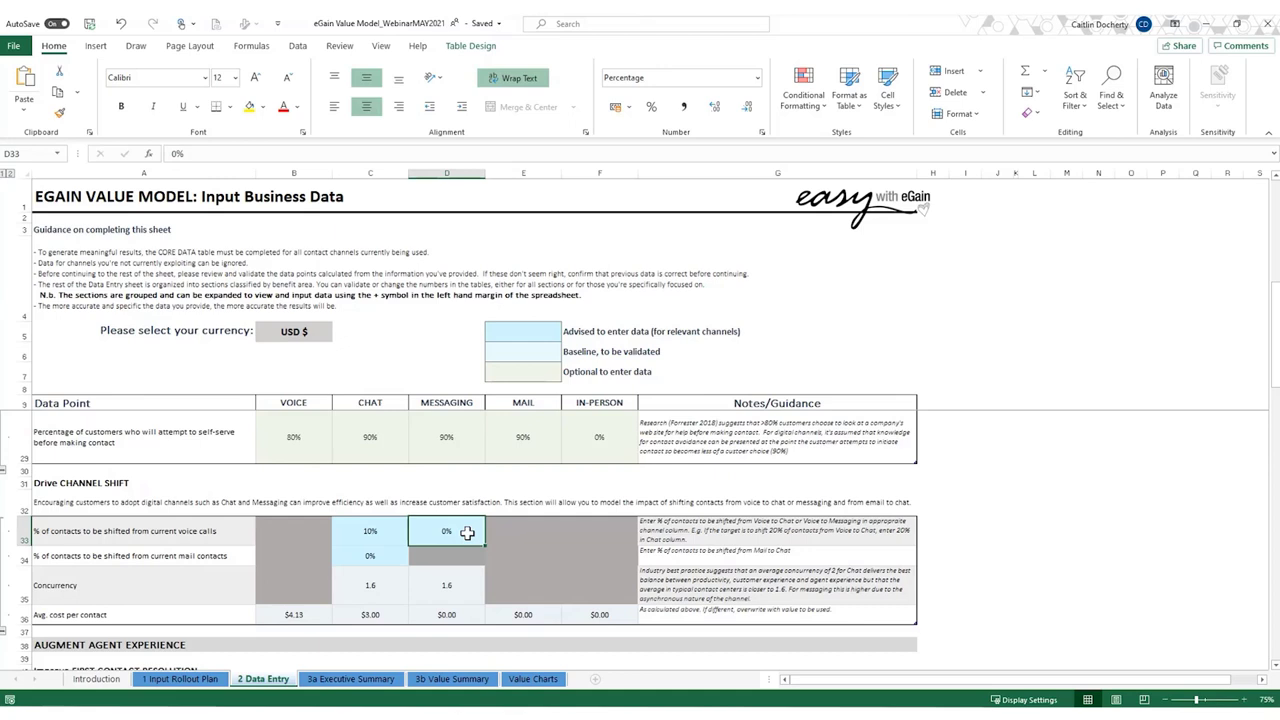
text(2)
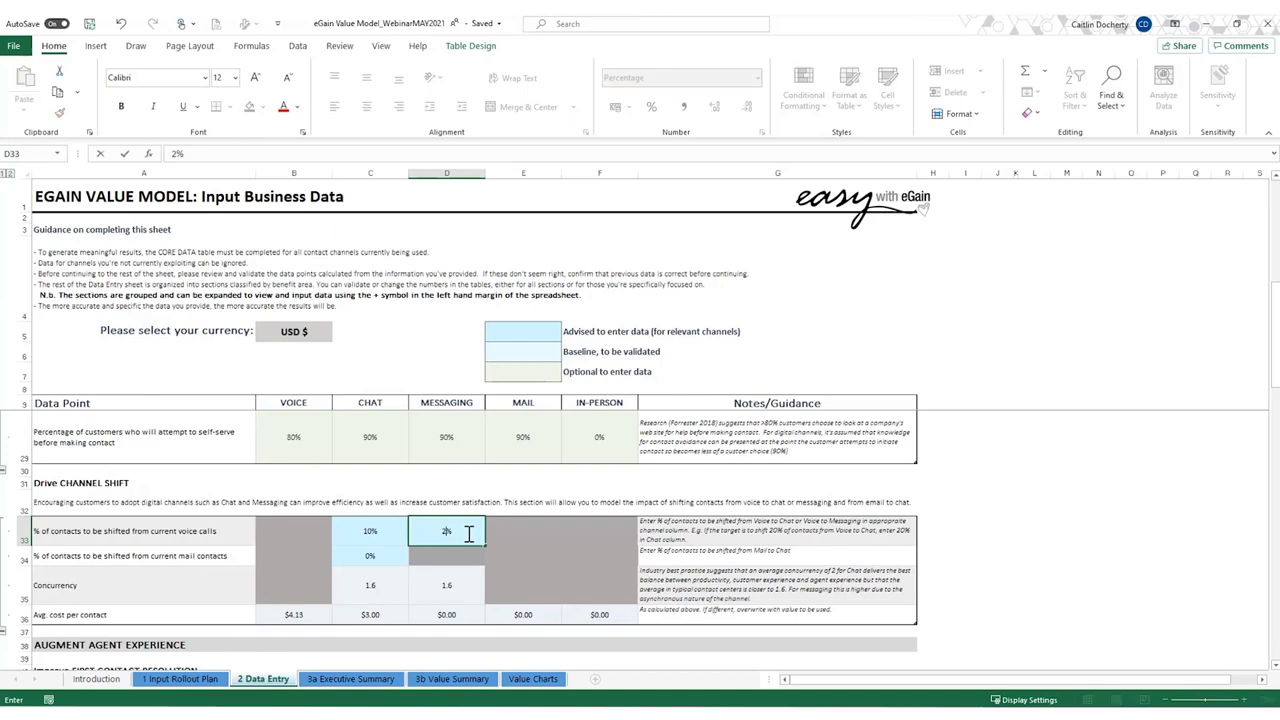
text(0)
click(466, 558)
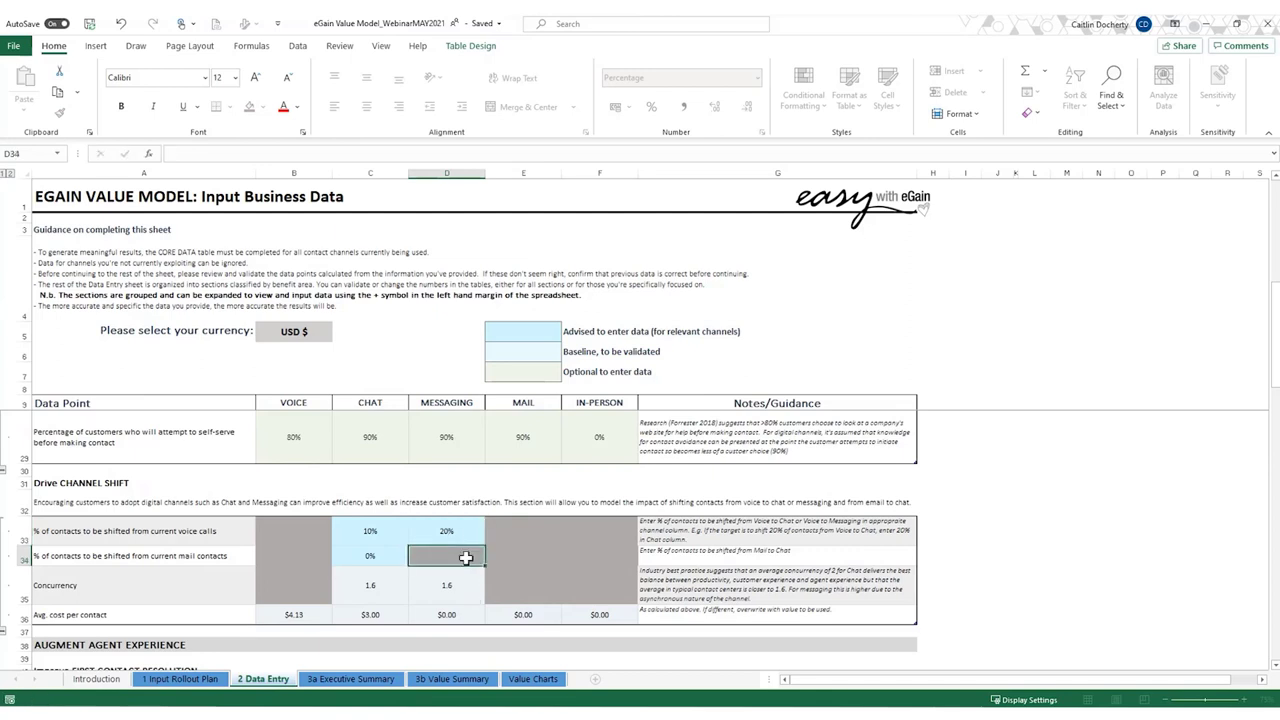
Step: Check the Messaging channel shift value, the Channel Shift total and the overall total on the 3a Executive Summary sheet
click(378, 686)
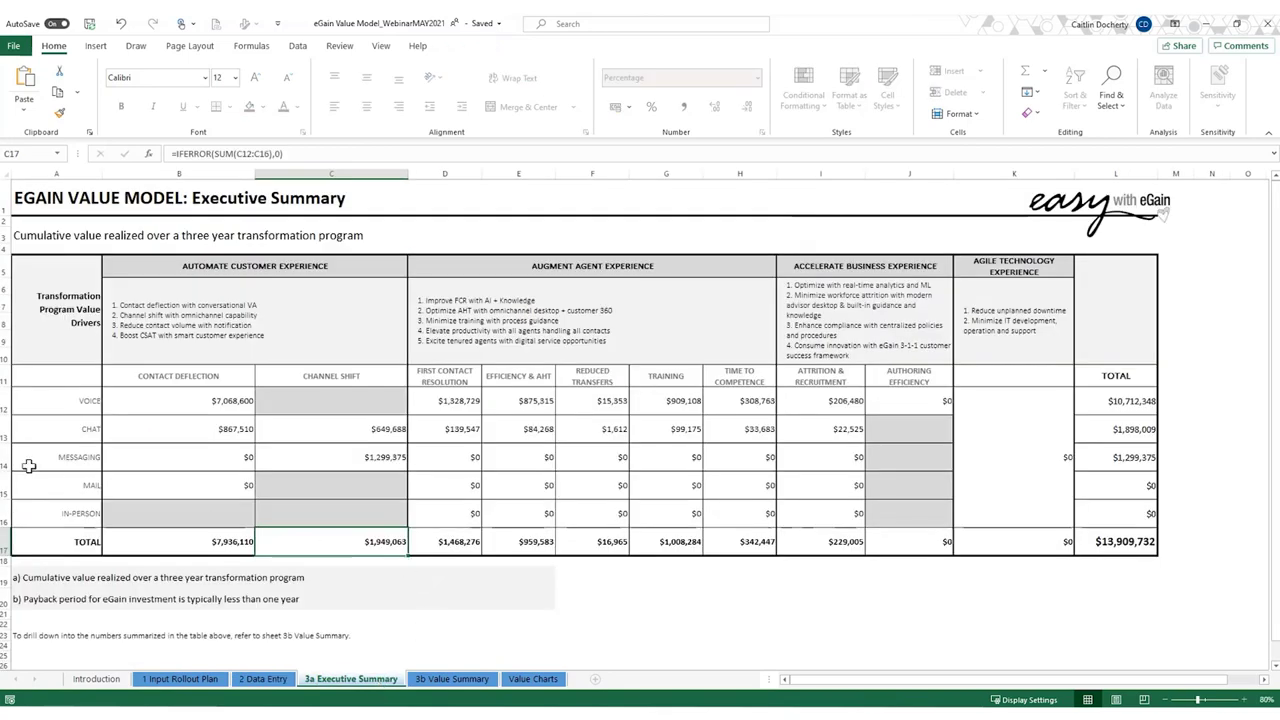
click(353, 459)
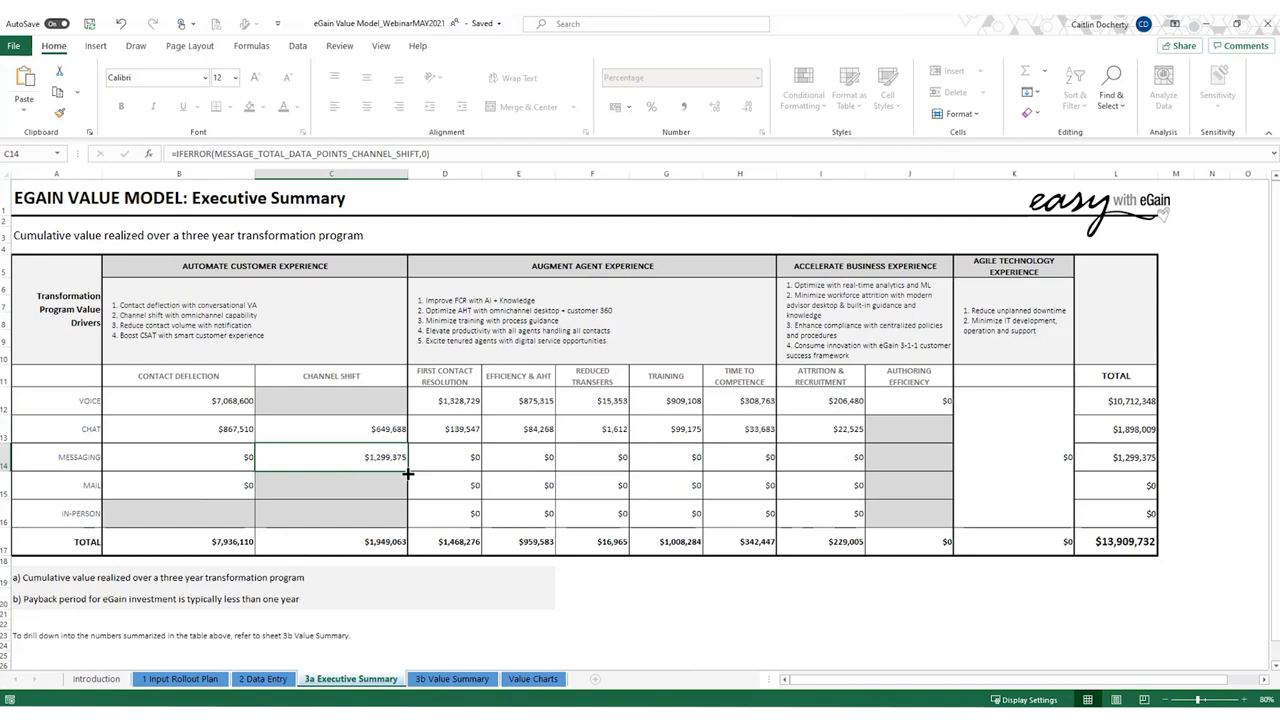
click(392, 550)
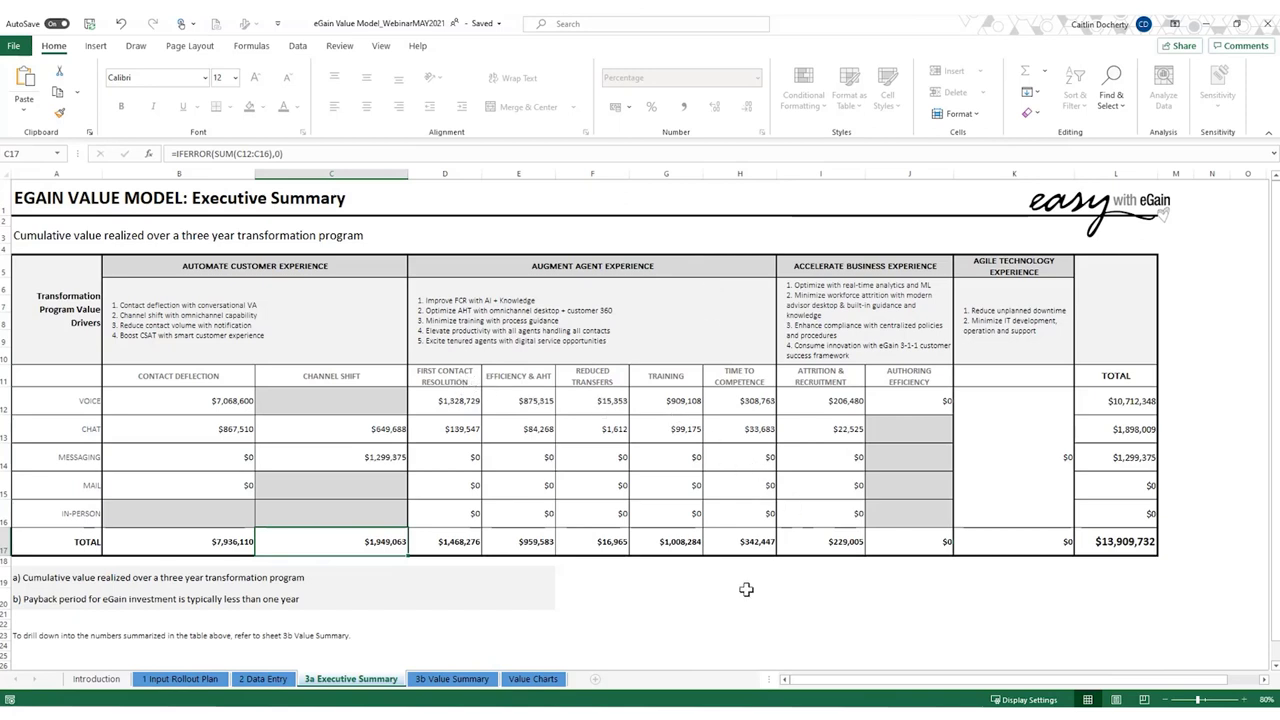
click(1143, 550)
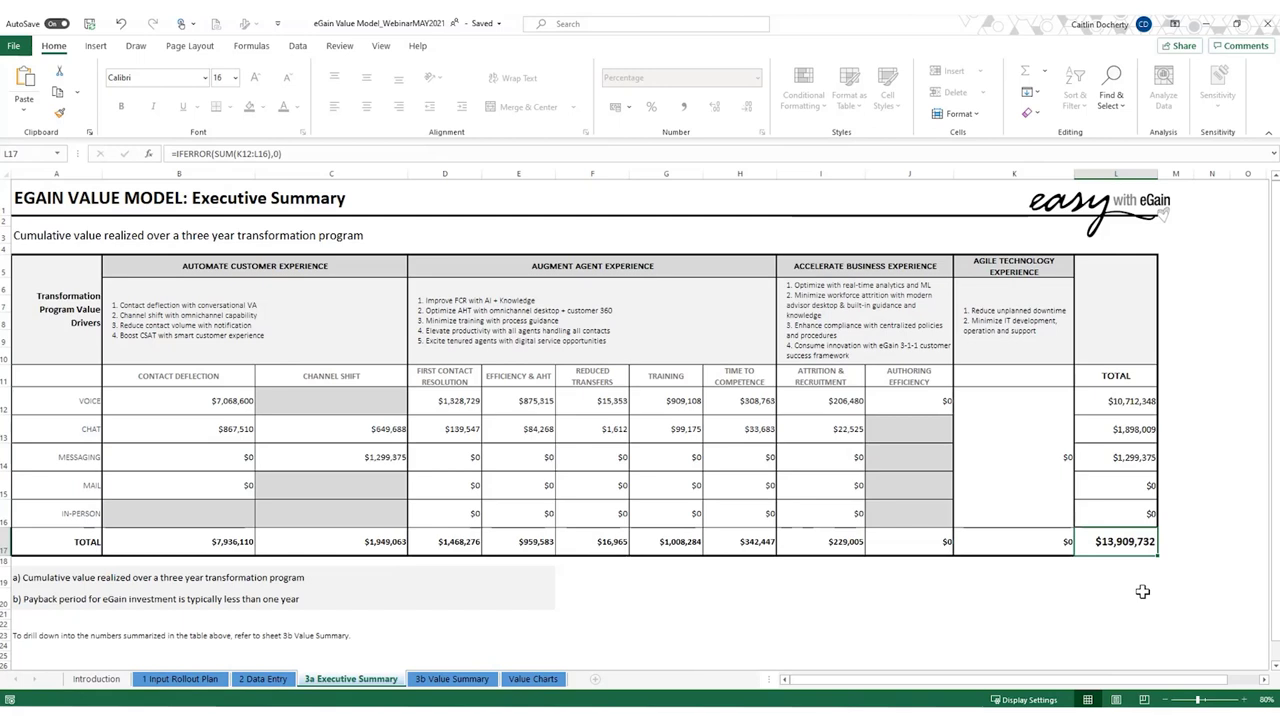
Step: Examine the Year 1 subtotals on the 3b Value Summary sheet and compare them with the knowledge targets on the 1 Input Rollout Plan sheet
click(461, 680)
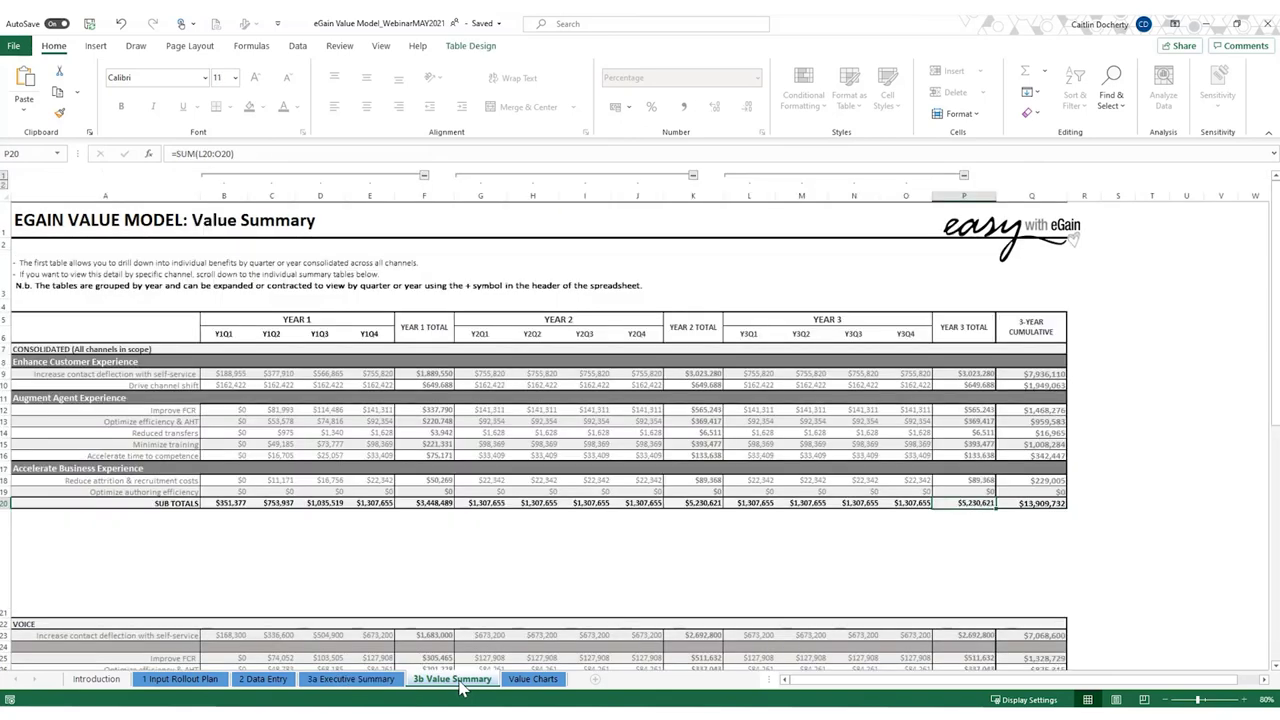
click(412, 505)
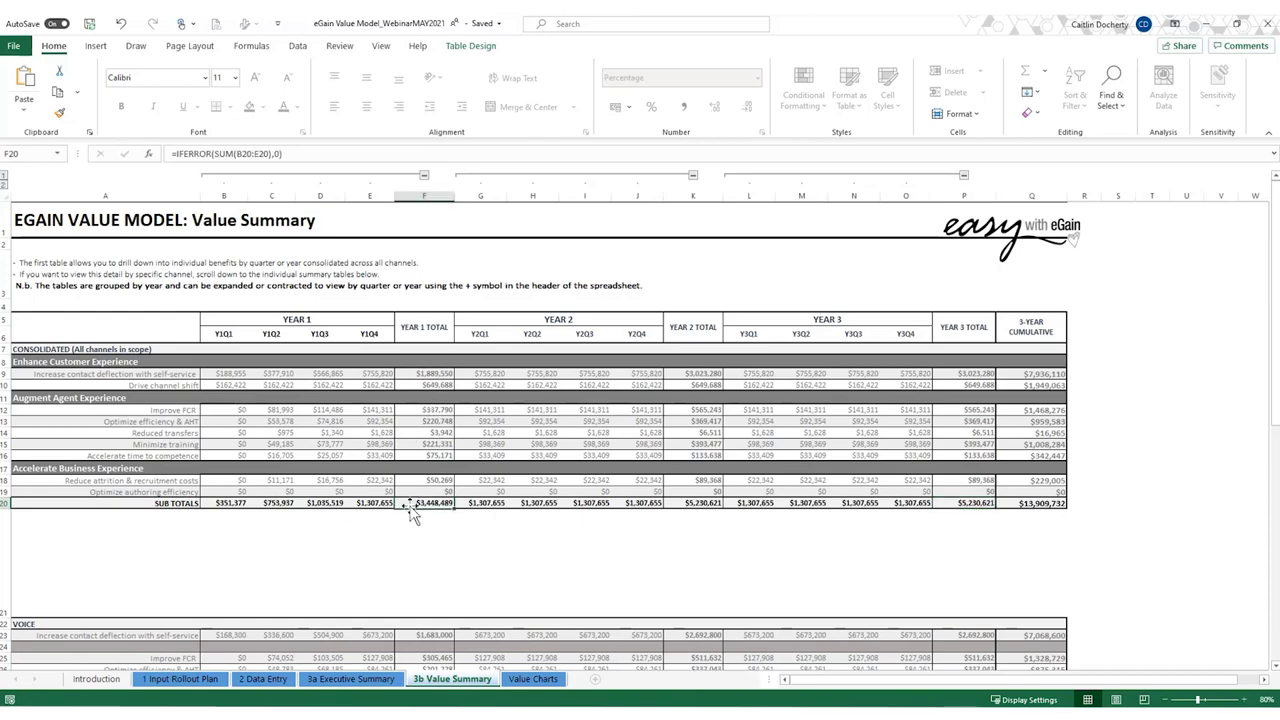
click(180, 680)
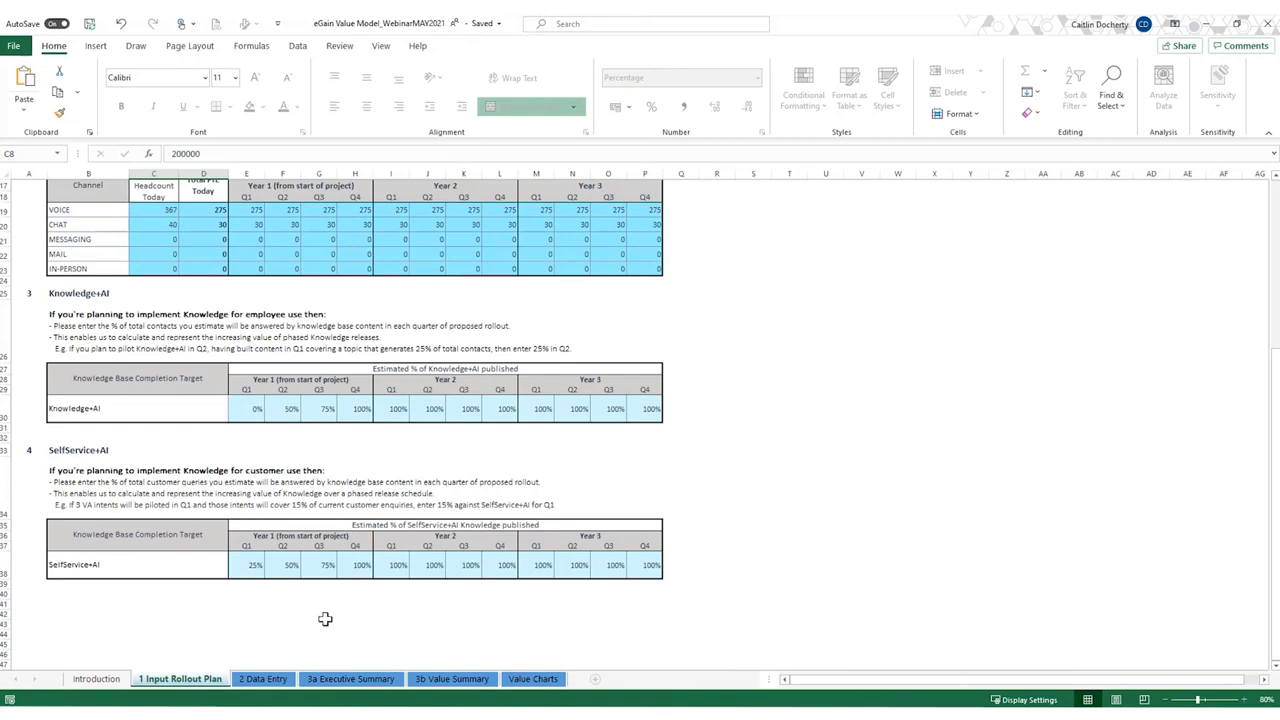
click(452, 680)
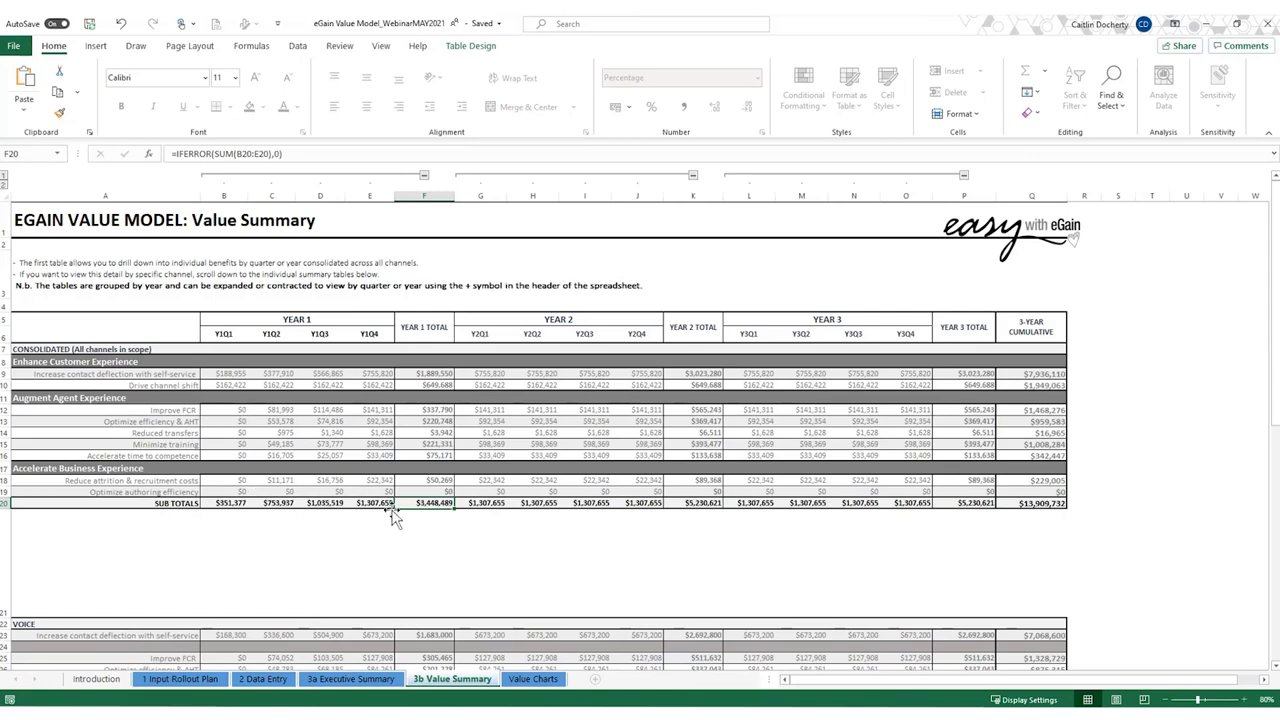
Step: Look through the three-year and annual graphs on the Value Charts sheet, and return to the 3a Executive Summary sheet
click(549, 683)
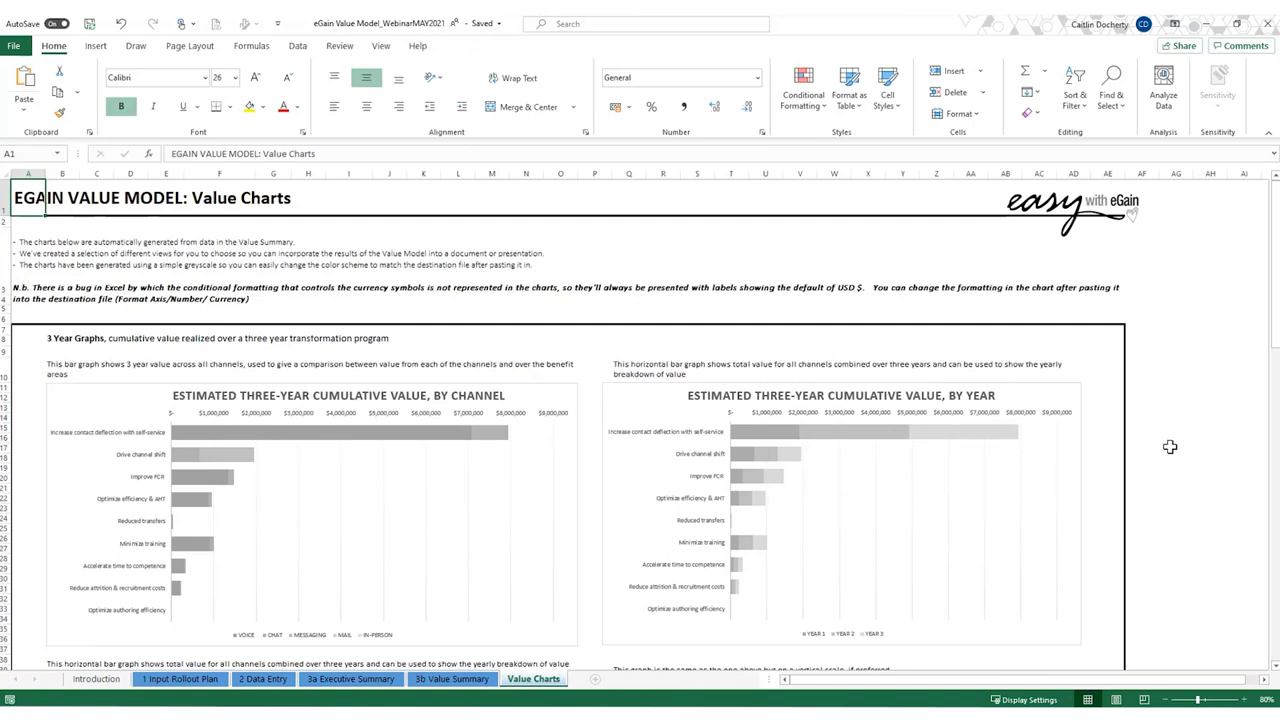
scroll(1170, 446, down, 3)
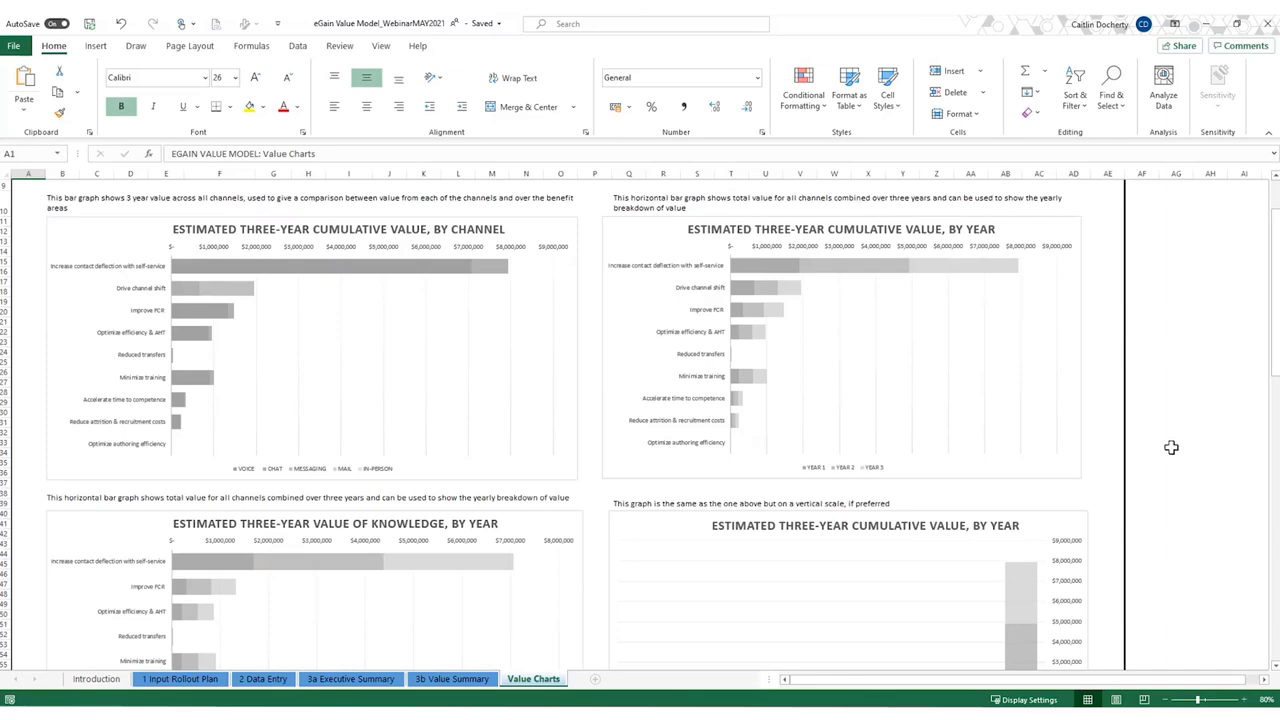
scroll(1171, 447, down, 3)
scroll(1170, 447, down, 6)
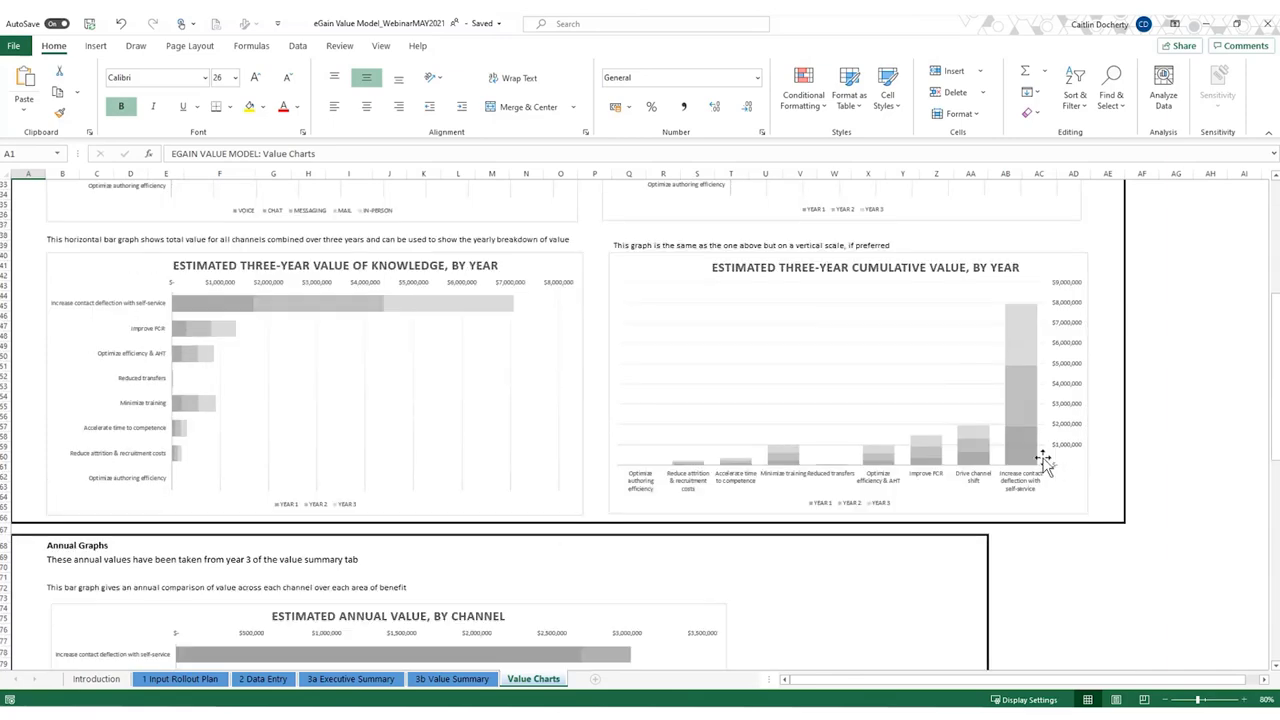
scroll(1043, 460, up, 12)
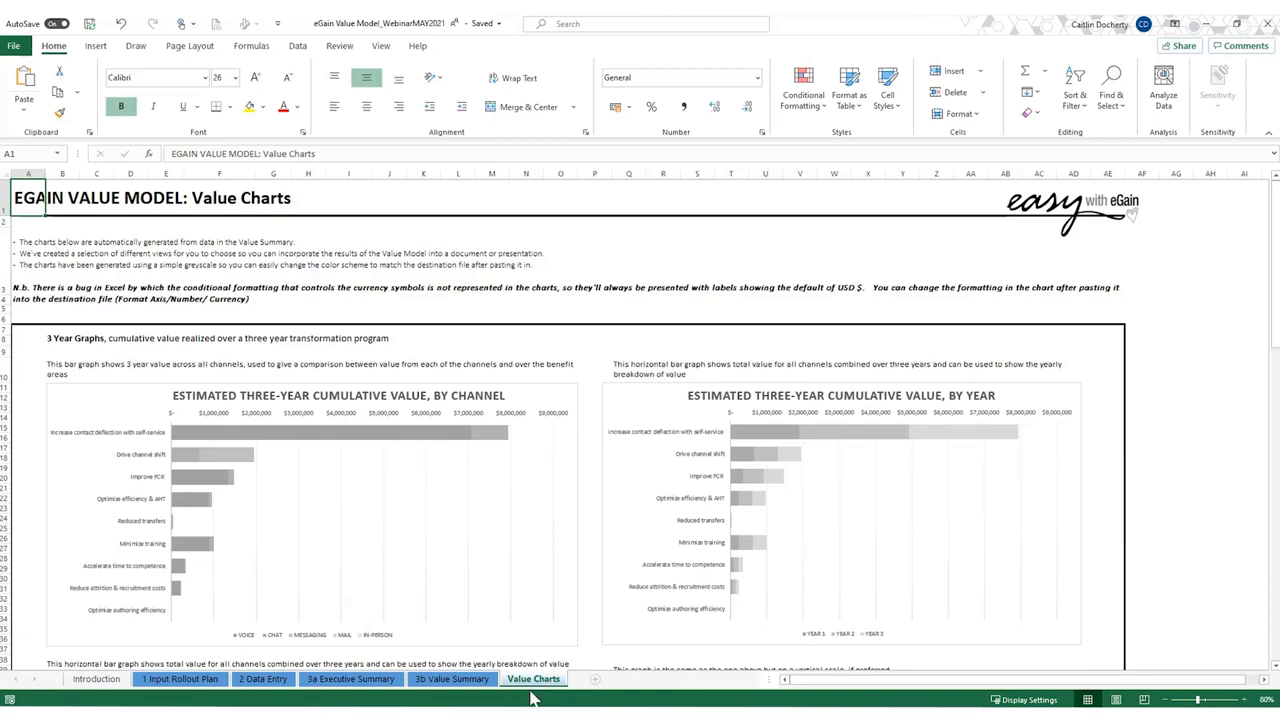
click(348, 680)
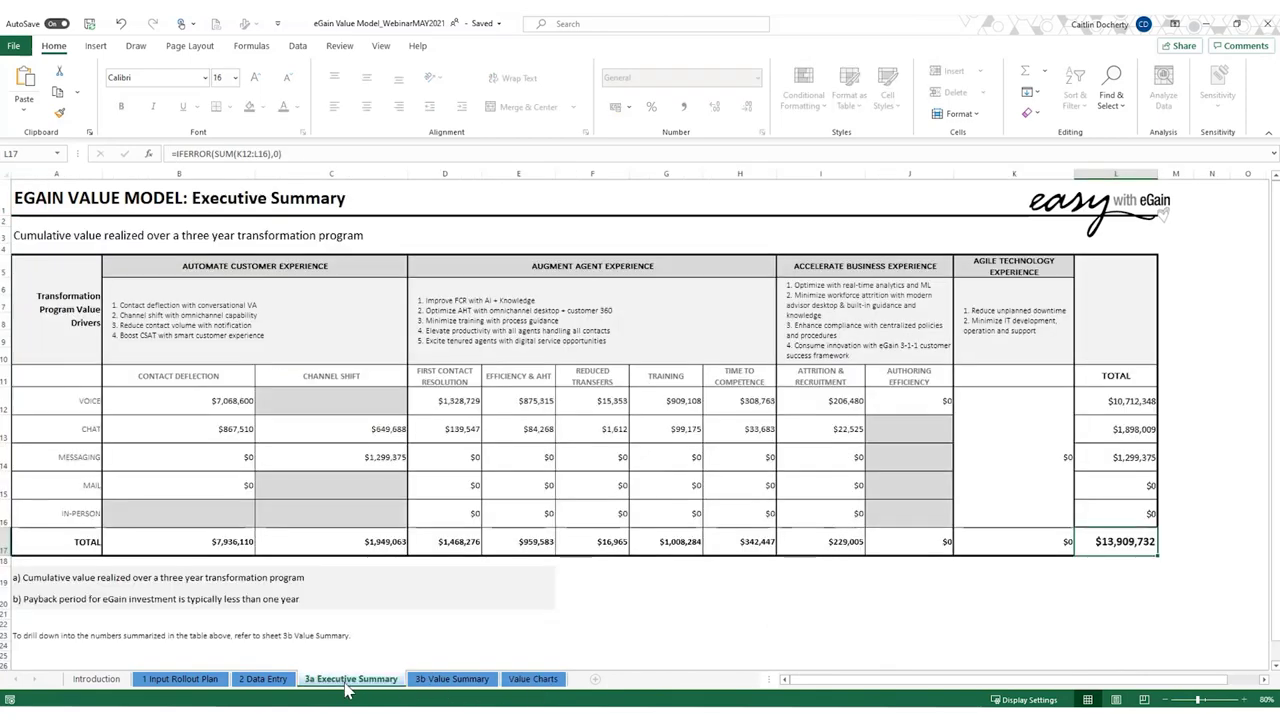